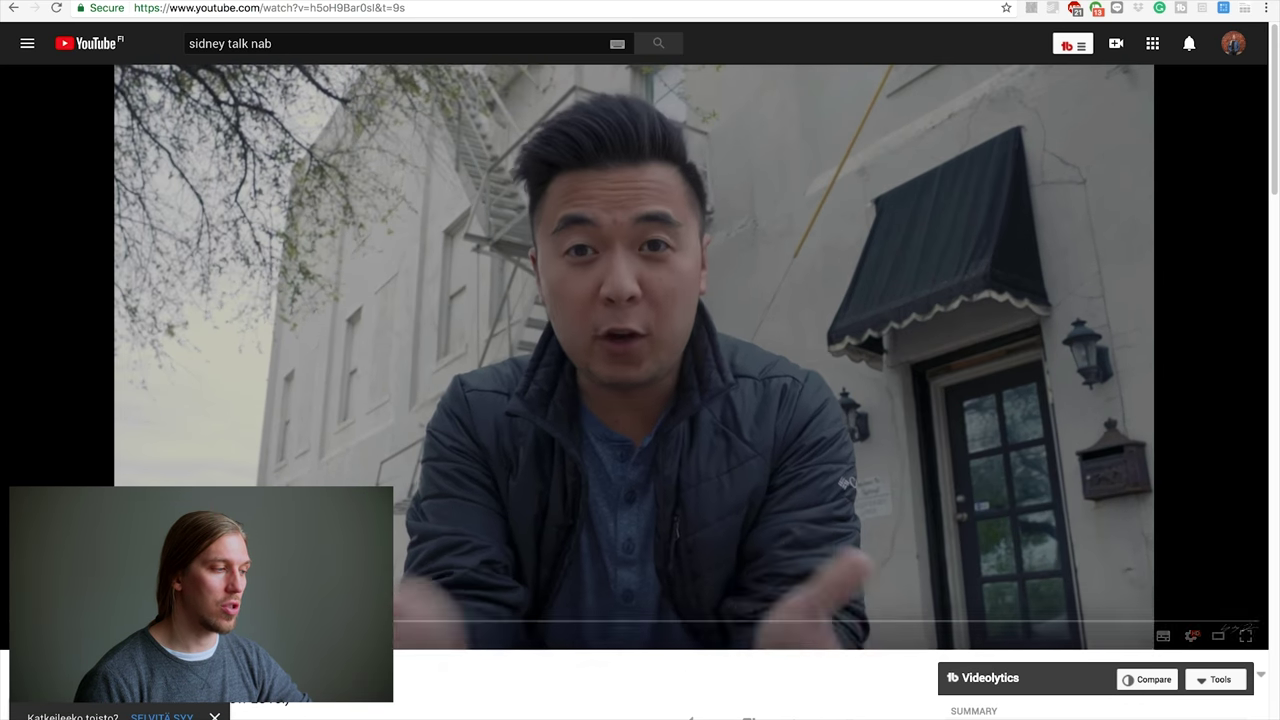
# Pause the example YouTube video and bring up the reference photos beside the browser.
pyautogui.press('space')
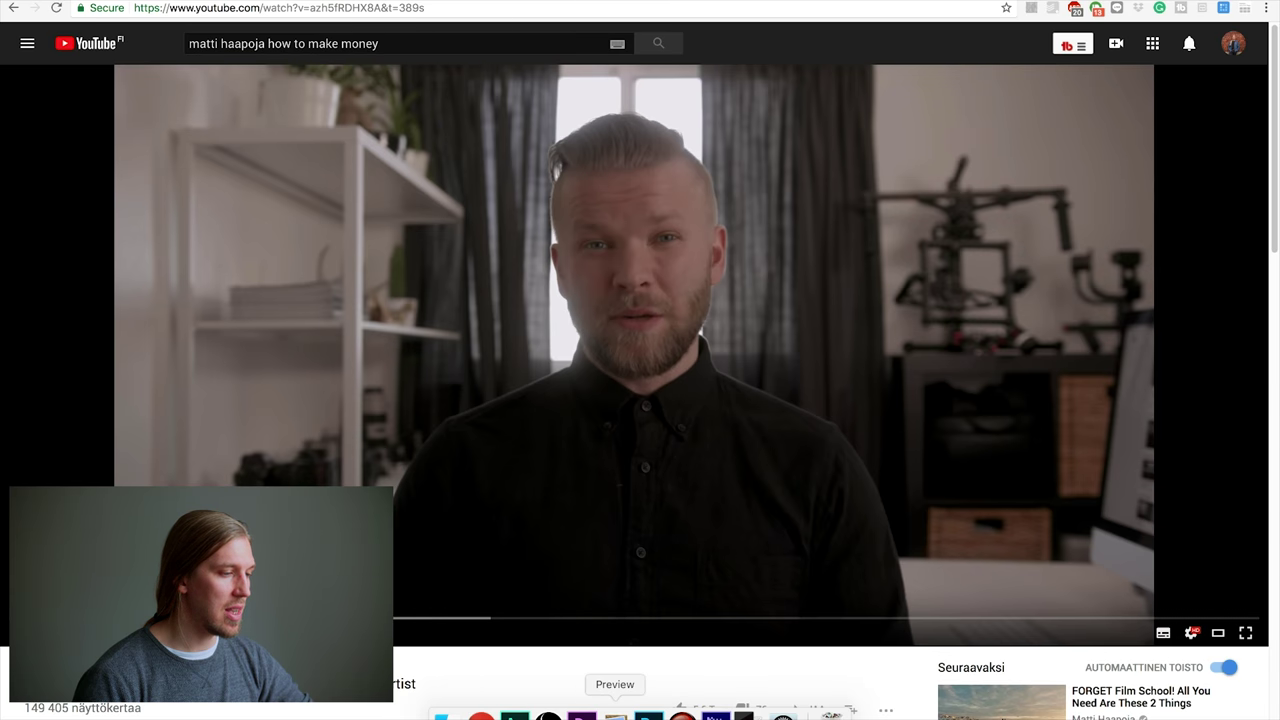
pyautogui.click(615, 716)
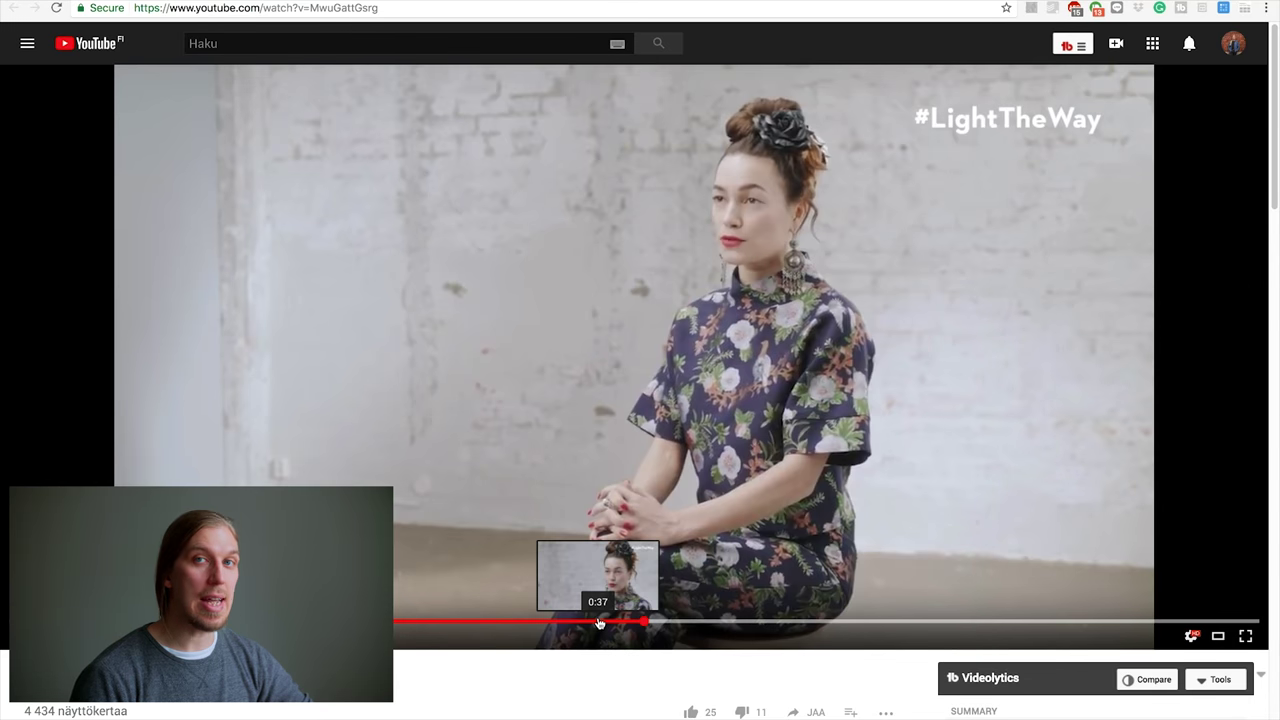
# Scrub the #LightTheWay video around 0:37 and 0:52, comparing its colours against the Lumene poster page.
pyautogui.click(598, 622)
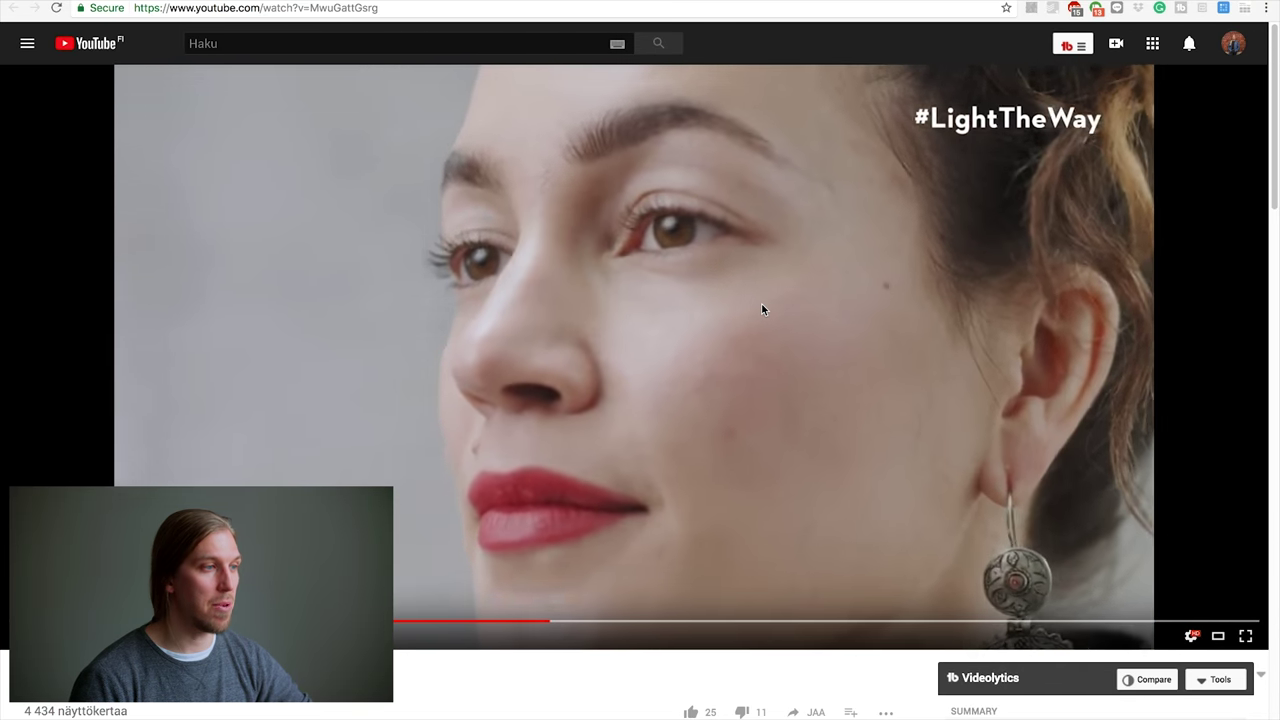
pyautogui.click(760, 325)
pyautogui.hotkey('ctrl', 'Tab')
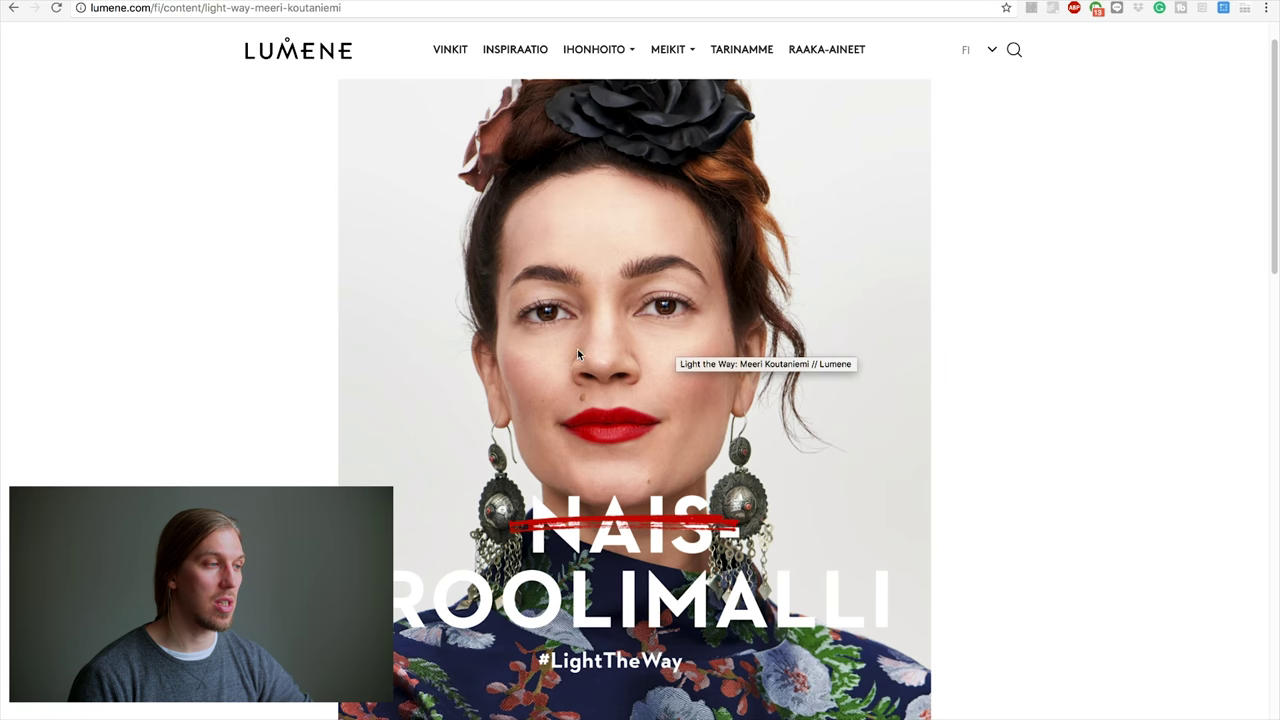
pyautogui.hotkey('ctrl', 'shift', 'Tab')
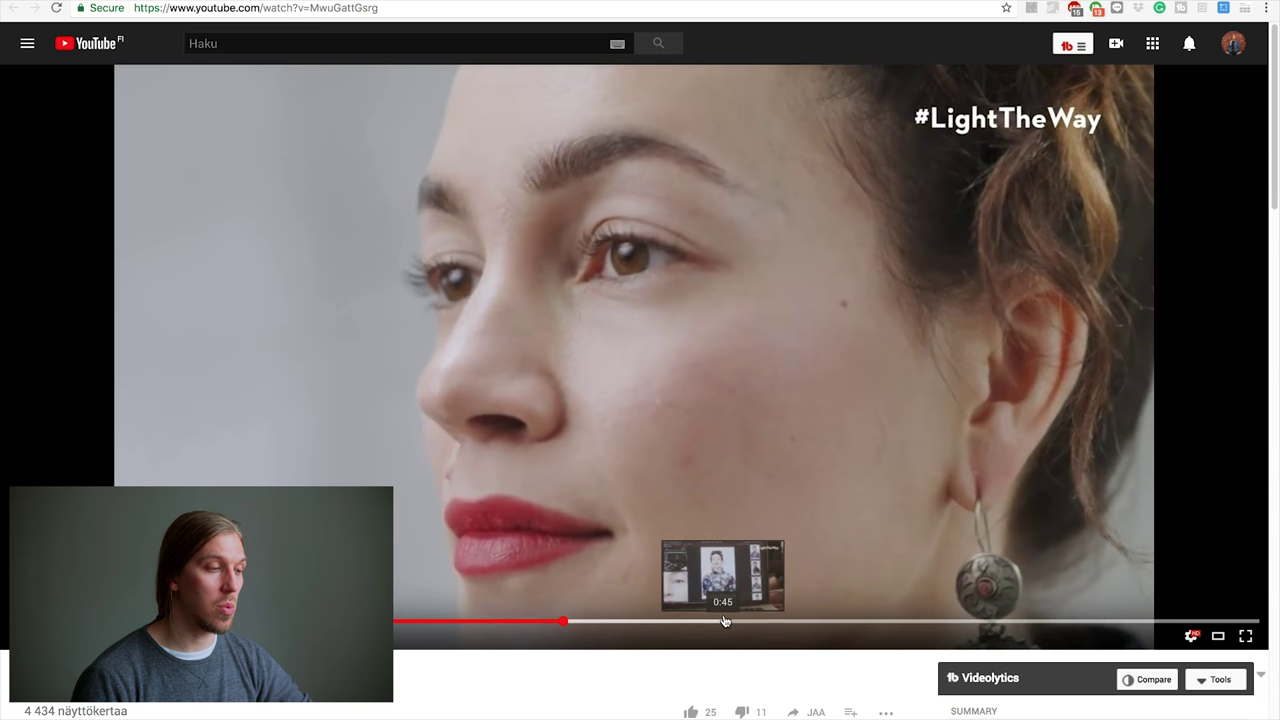
pyautogui.click(842, 624)
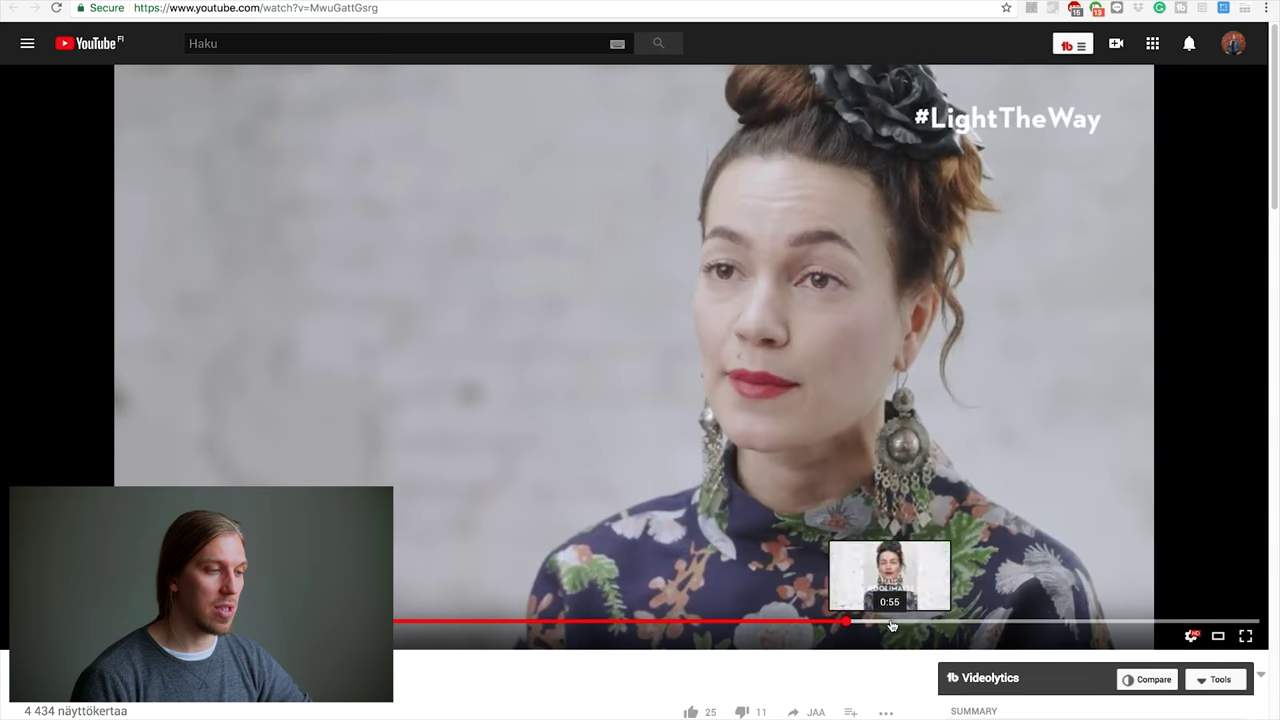
pyautogui.click(894, 624)
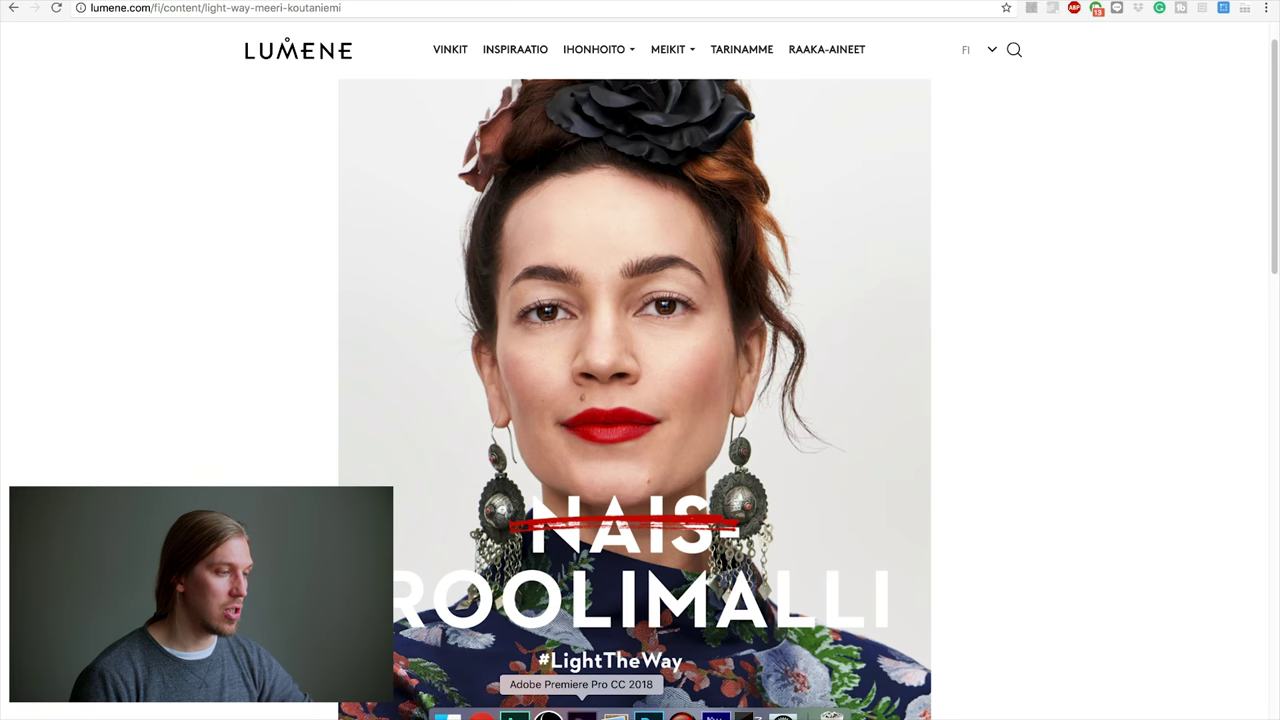
pyautogui.click(581, 712)
# Play the Colour checker sequence in the Program Monitor.
pyautogui.click(895, 463)
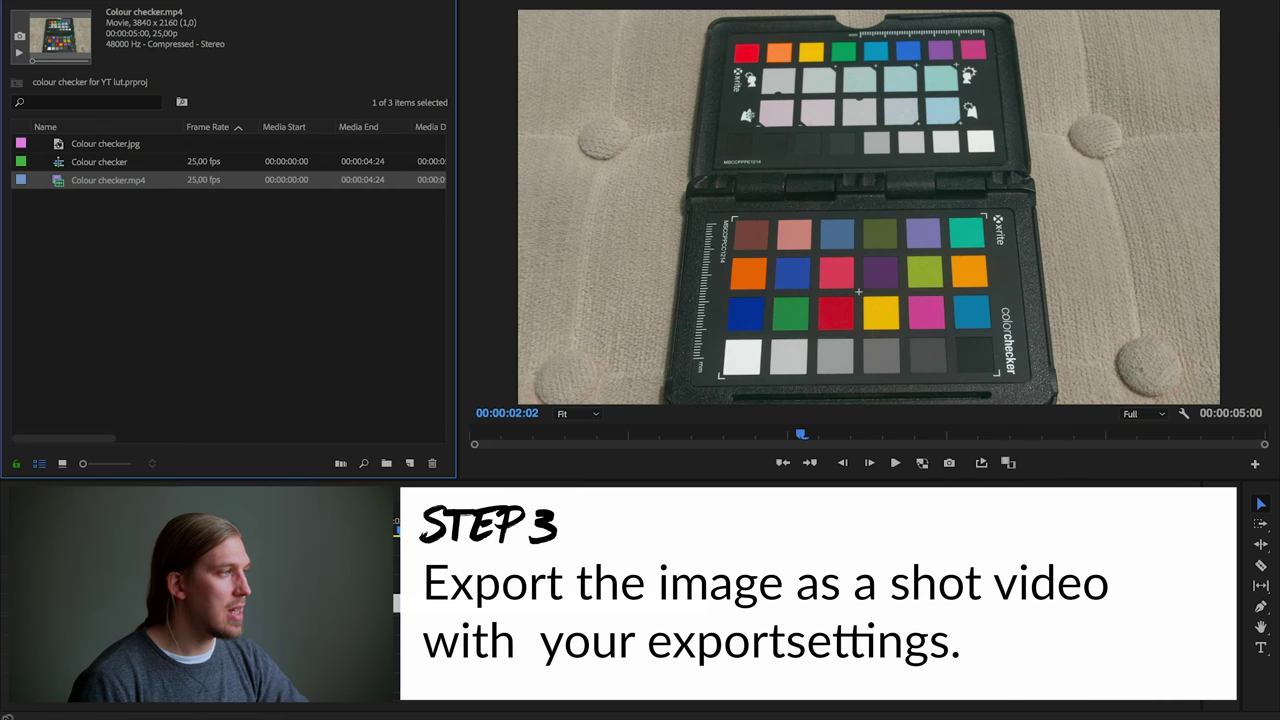
# Export the colour checker clip as H.264 Match Source – High bitrate for YouTube upload.
pyautogui.moveTo(209, 361)
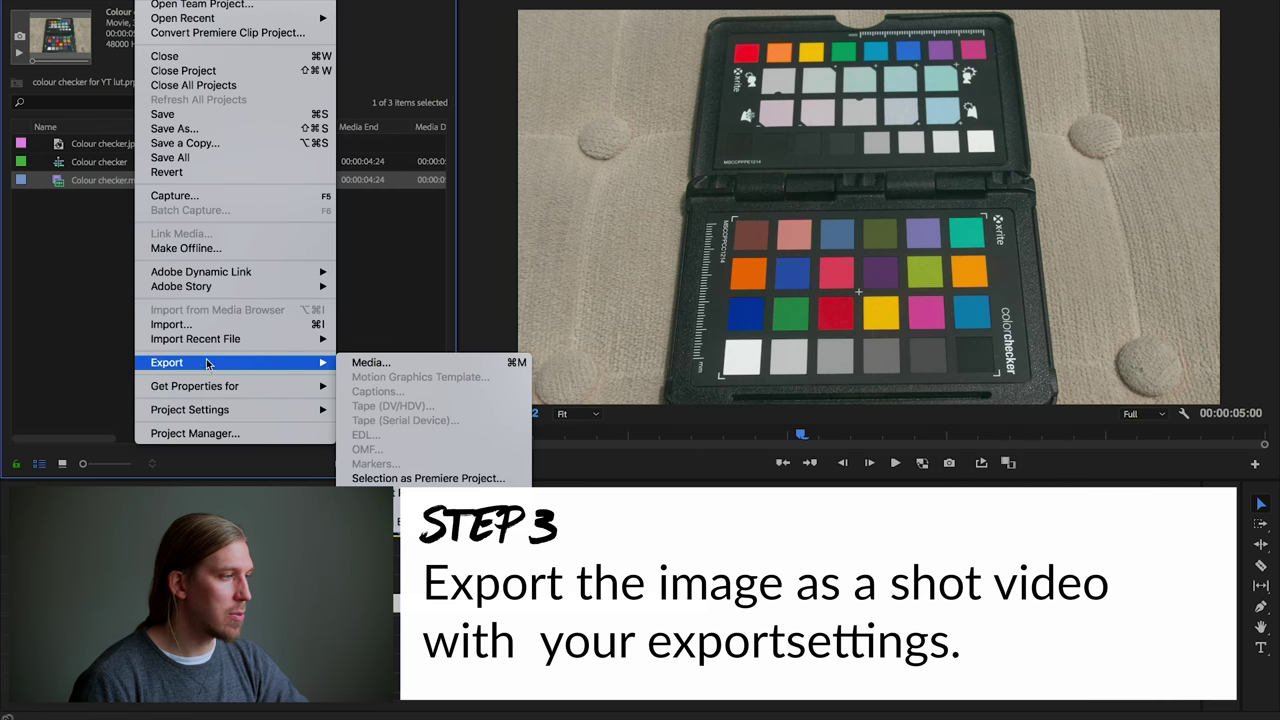
pyautogui.click(370, 362)
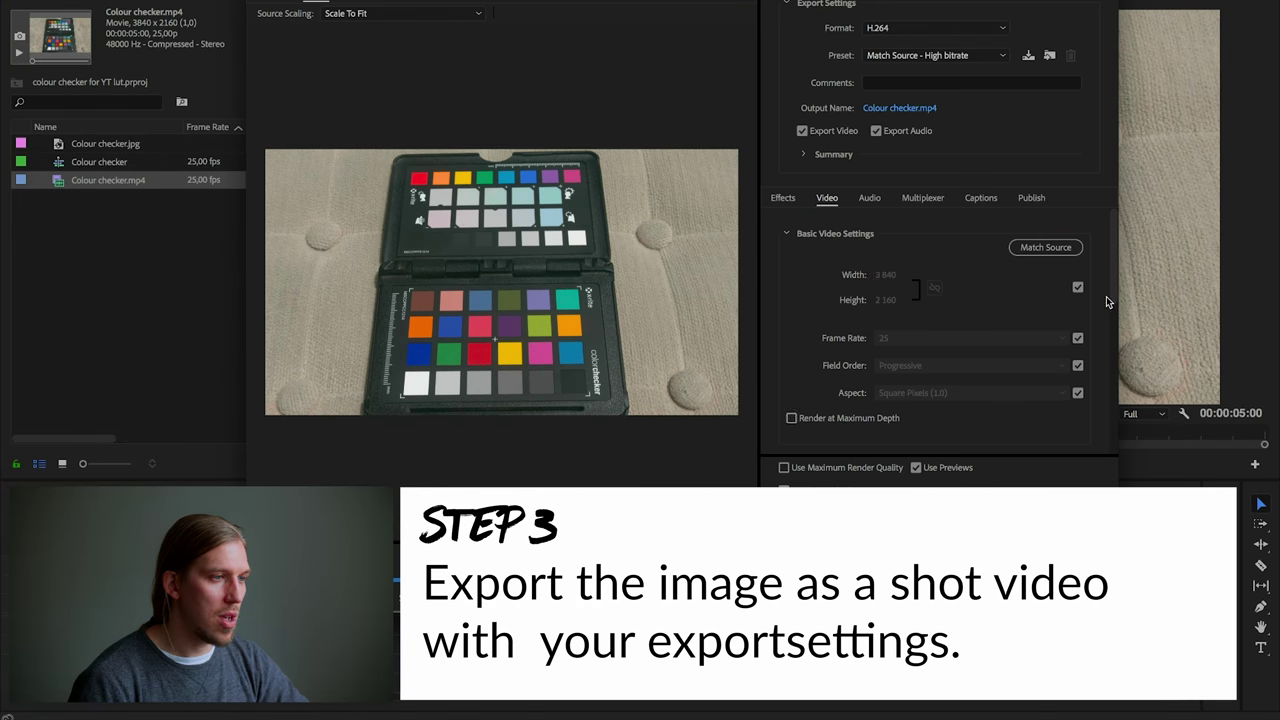
pyautogui.moveTo(1113, 268); pyautogui.dragTo(1139, 424)
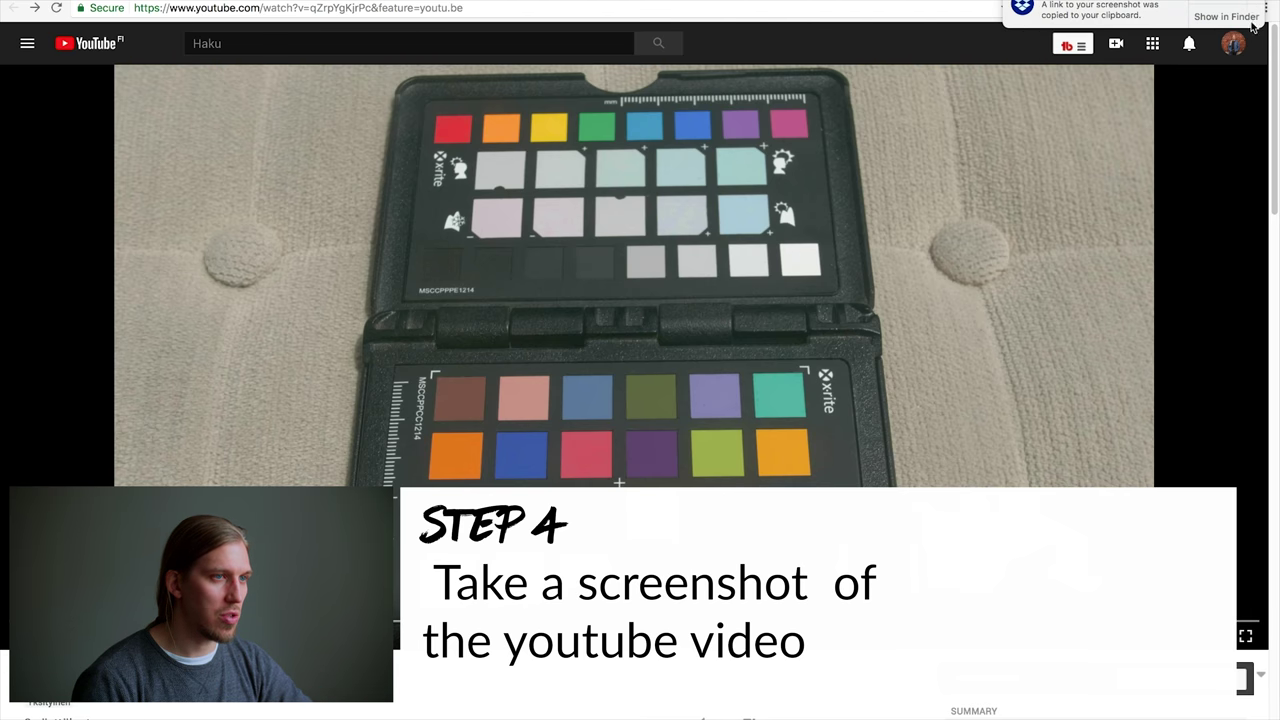
pyautogui.moveTo(640, 718)
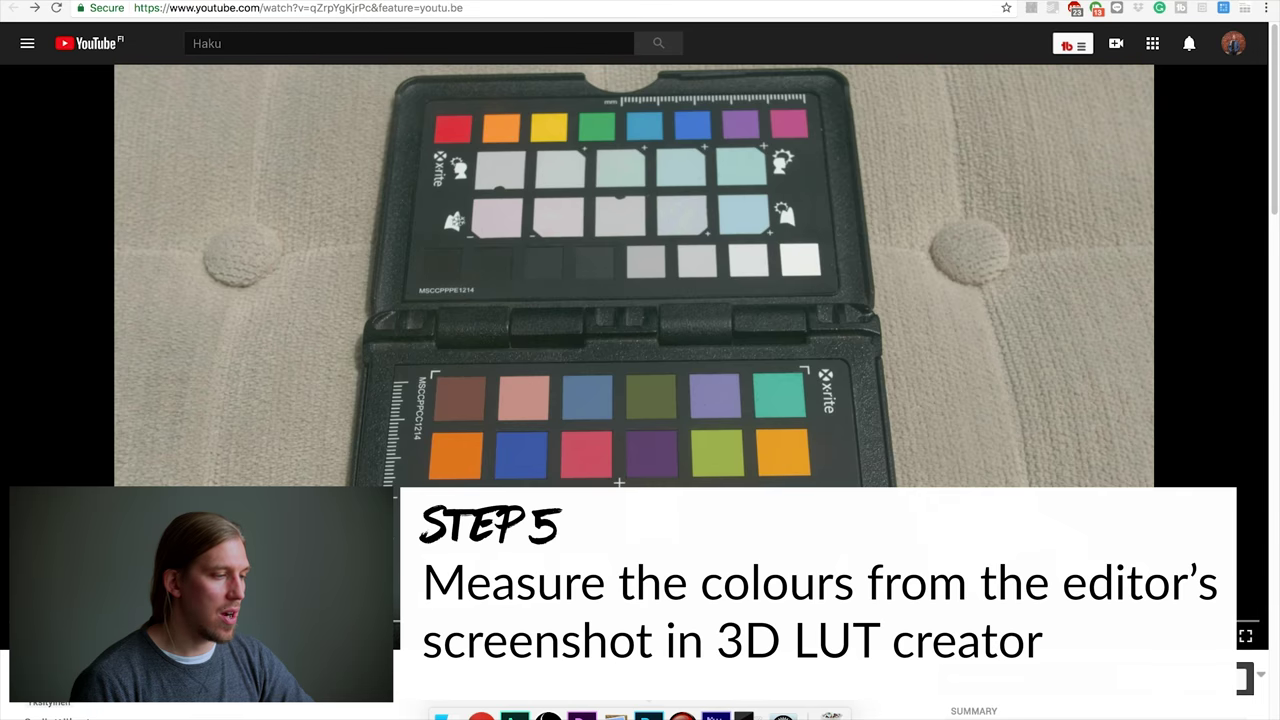
pyautogui.click(716, 716)
# Toggle Layer 1 and Layer 2 visibility to compare screenshots, leaving the YouTube layer hidden.
pyautogui.click(42, 324)
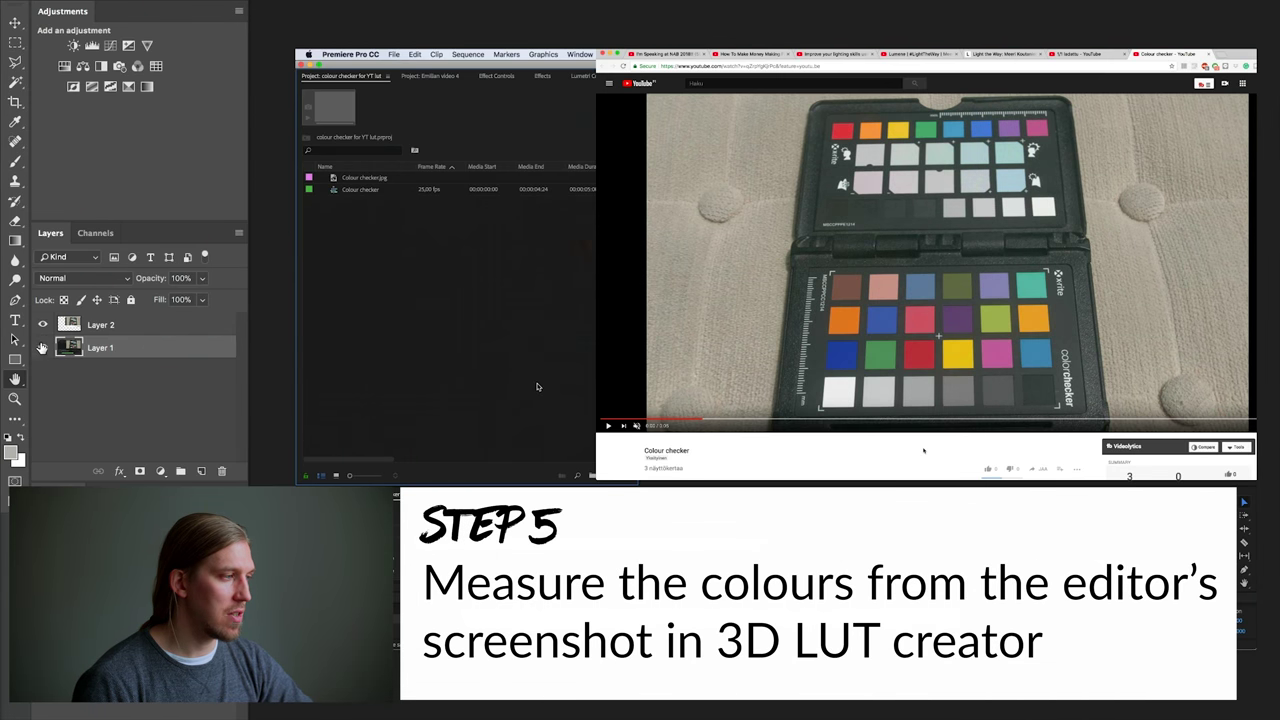
pyautogui.click(42, 347)
pyautogui.click(42, 324)
pyautogui.click(42, 347)
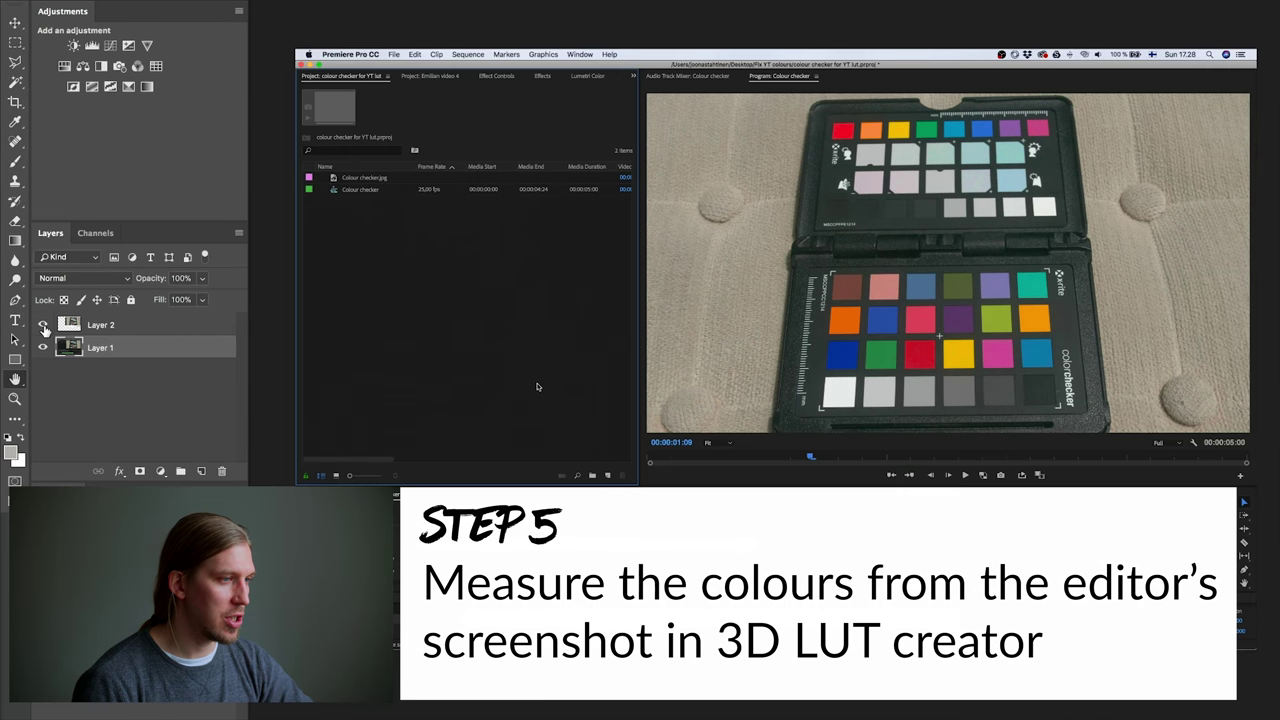
pyautogui.click(42, 324)
pyautogui.click(43, 327)
pyautogui.click(43, 327)
pyautogui.click(43, 327)
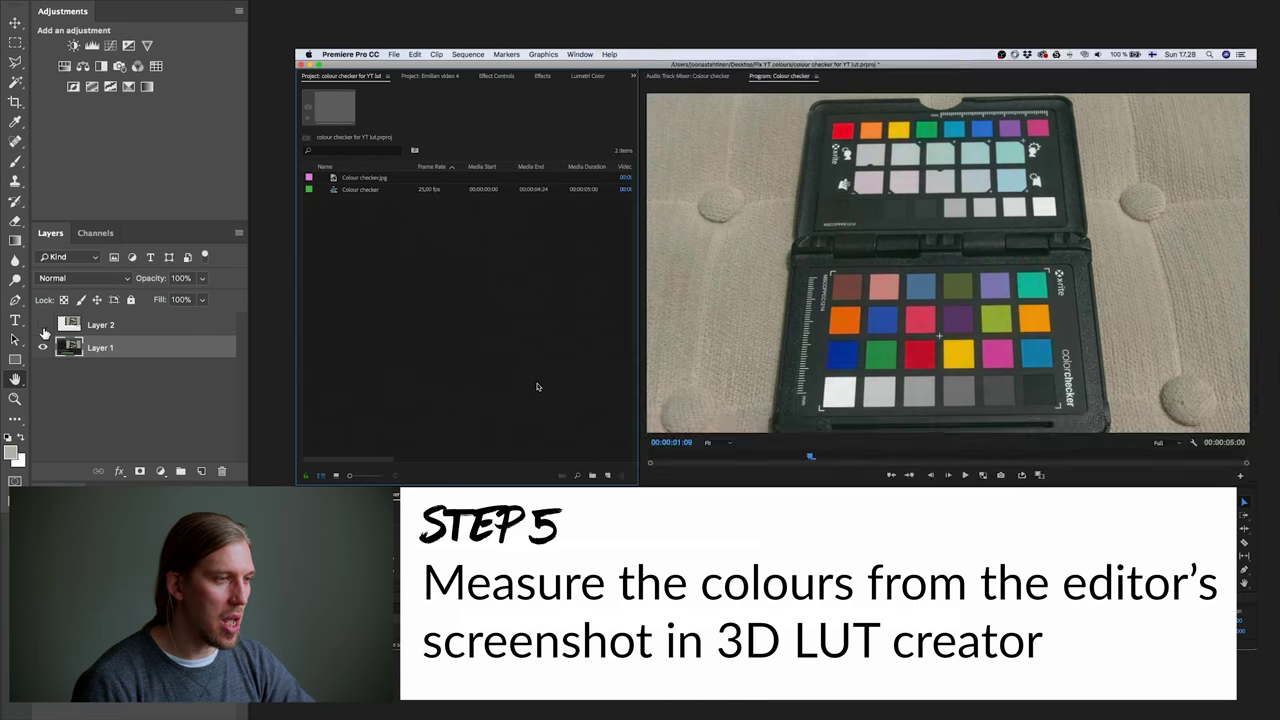
pyautogui.click(43, 327)
pyautogui.click(43, 328)
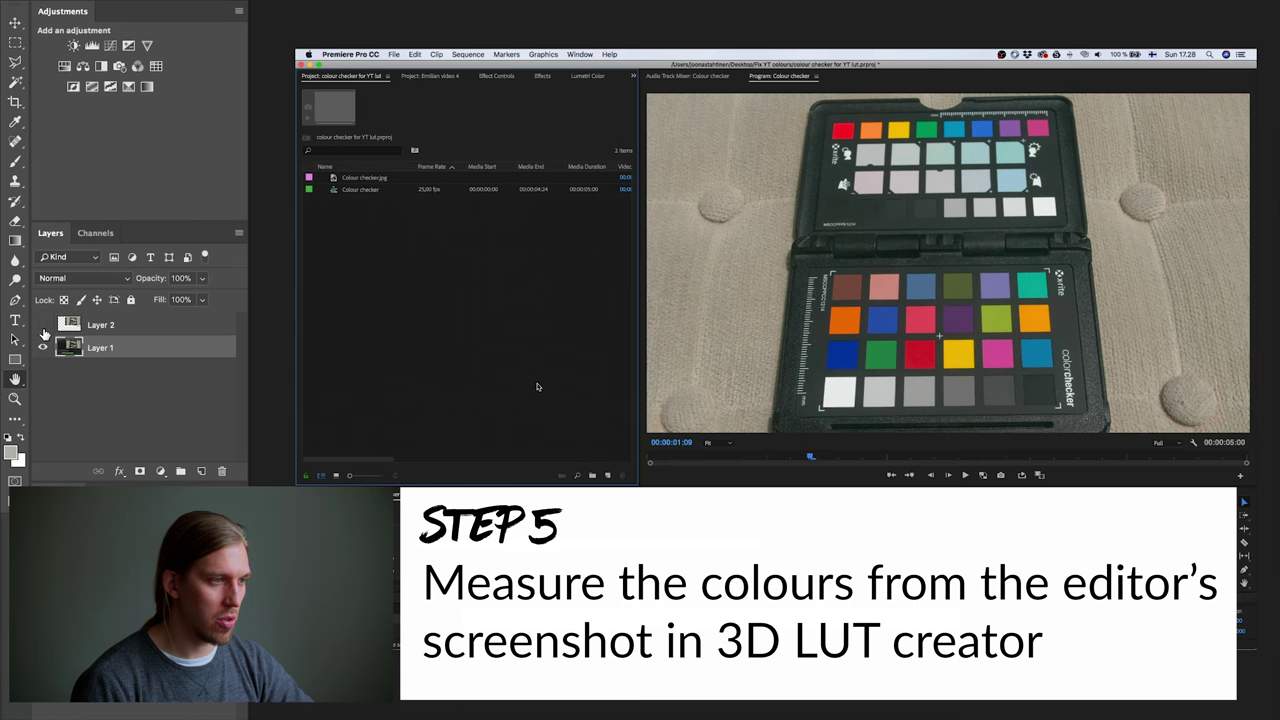
pyautogui.click(43, 328)
pyautogui.click(43, 330)
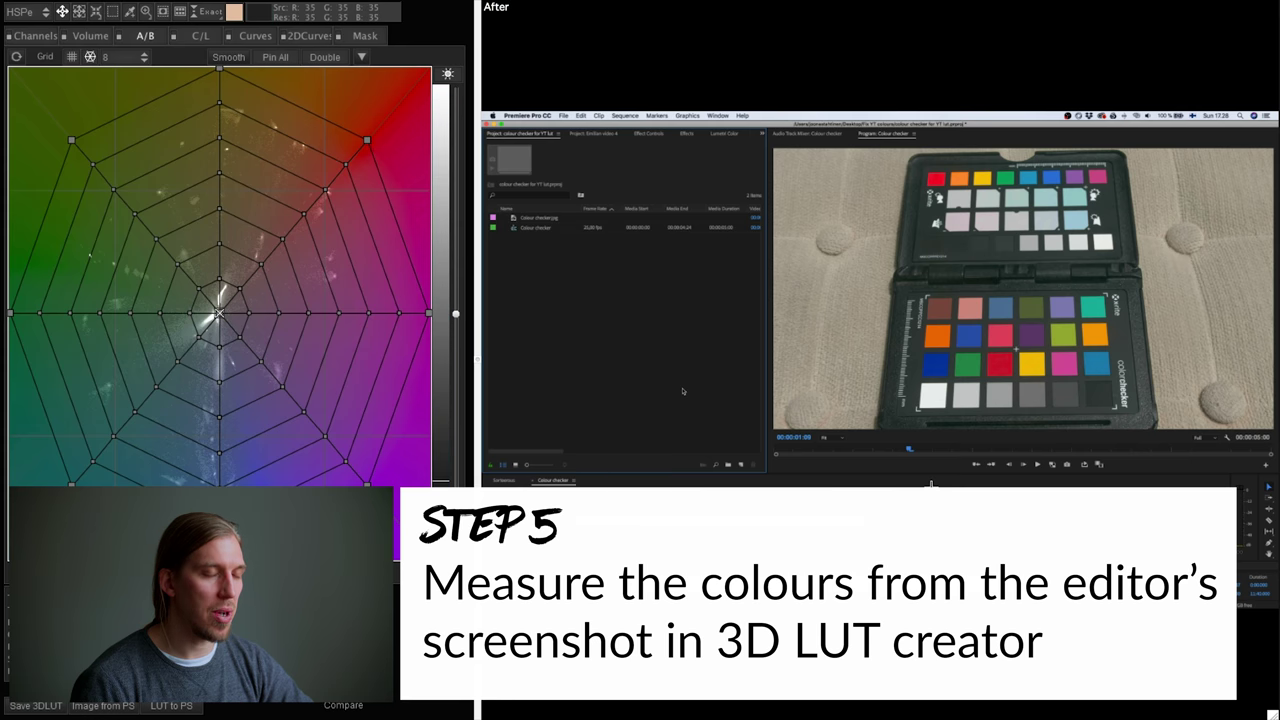
# Fit the measurement grid over the lower colour chart and show the YouTube screenshot layer in Photoshop.
pyautogui.click(182, 14)
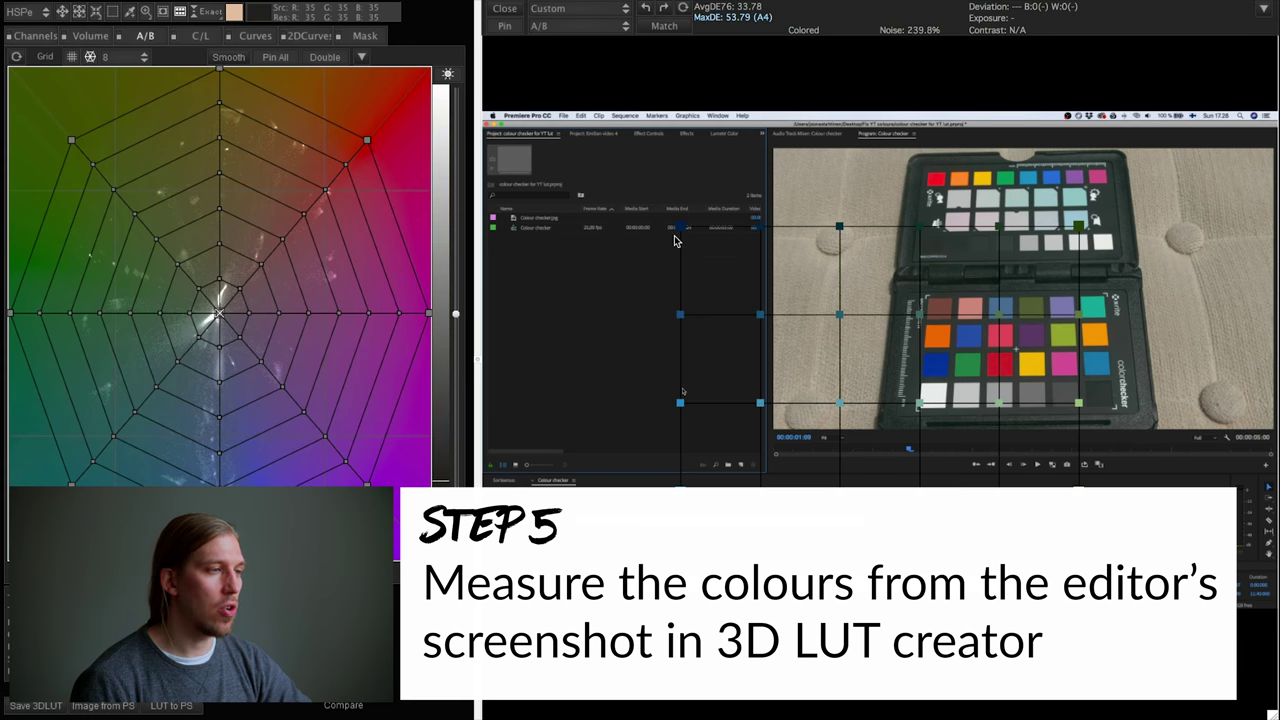
pyautogui.moveTo(680, 232); pyautogui.dragTo(912, 302)
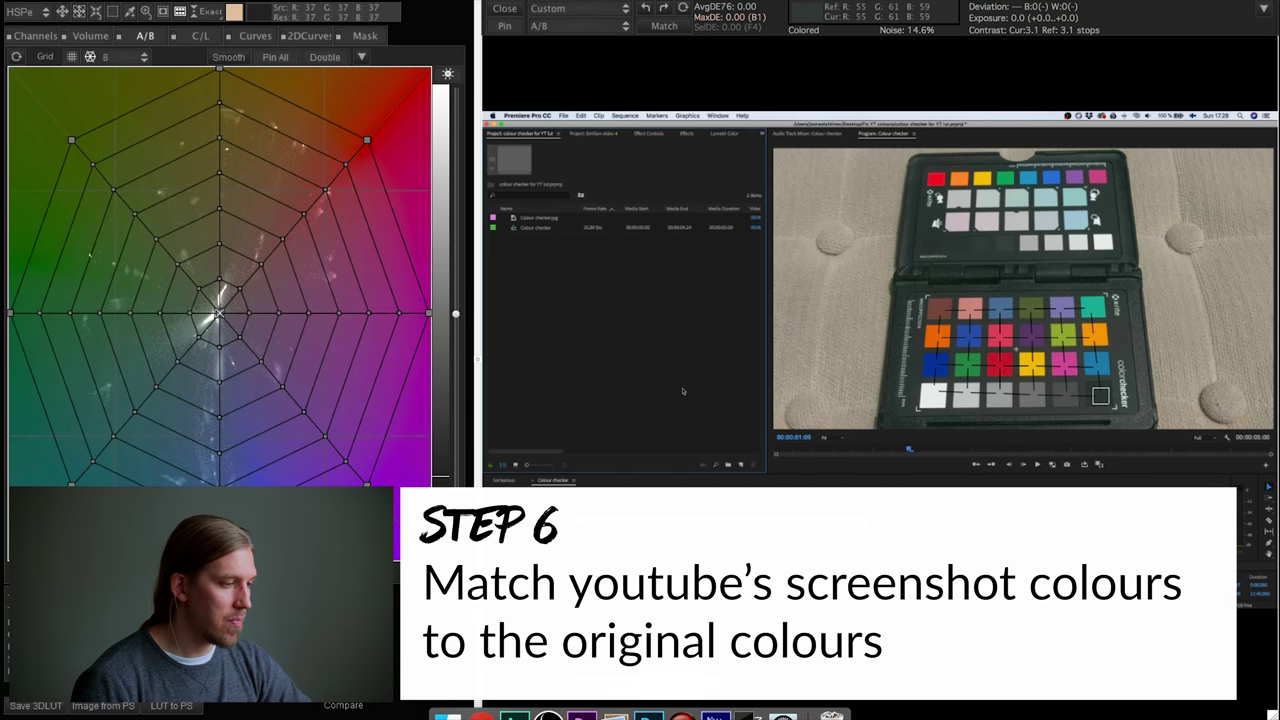
pyautogui.click(649, 715)
pyautogui.click(88, 325)
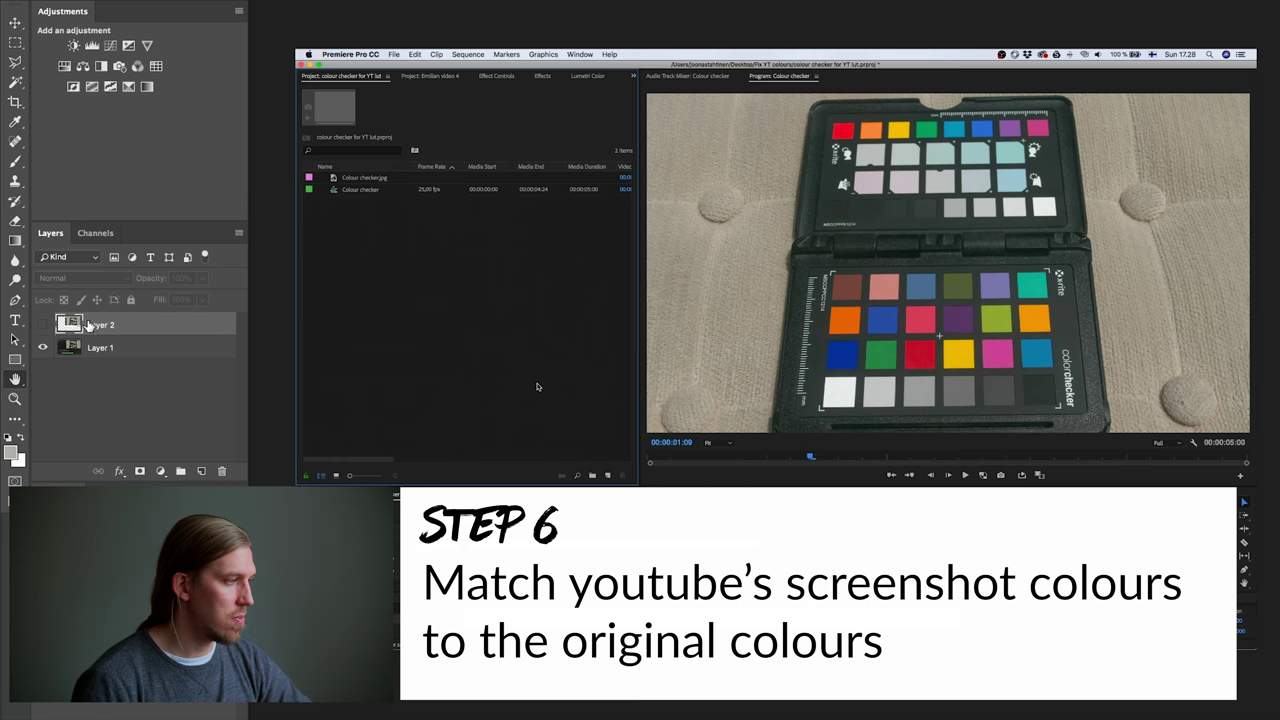
pyautogui.click(43, 325)
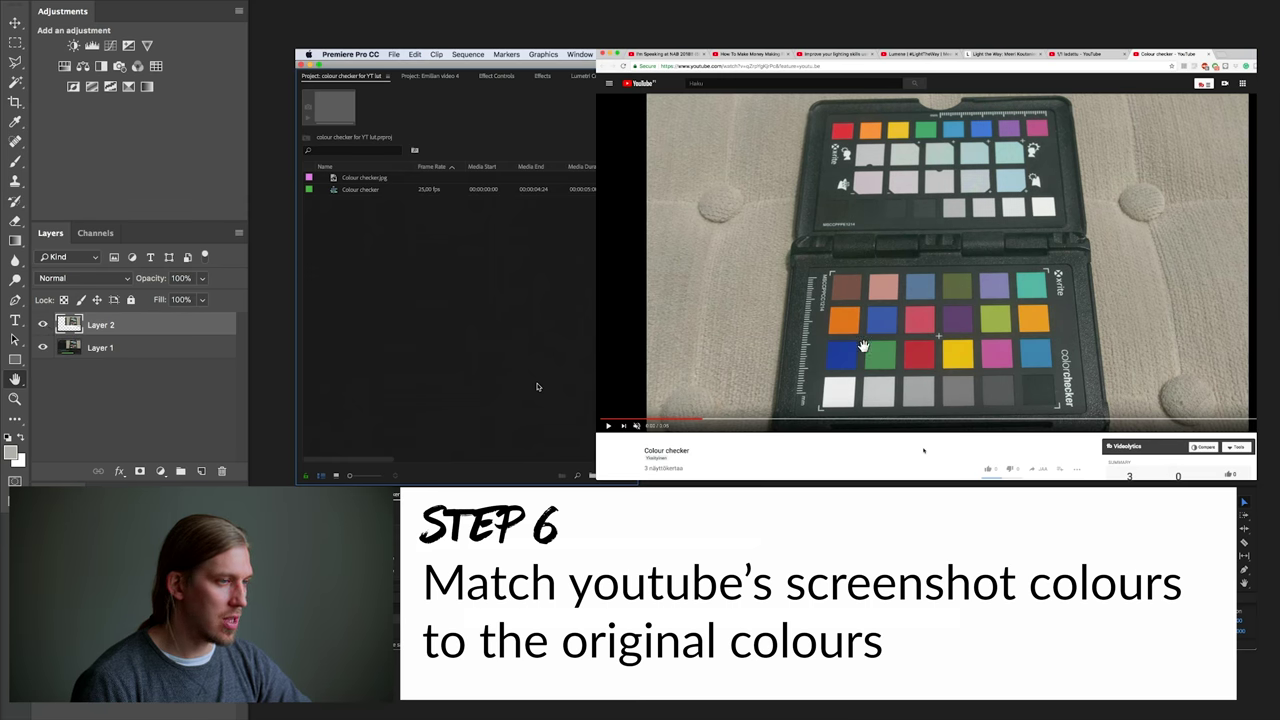
pyautogui.click(684, 715)
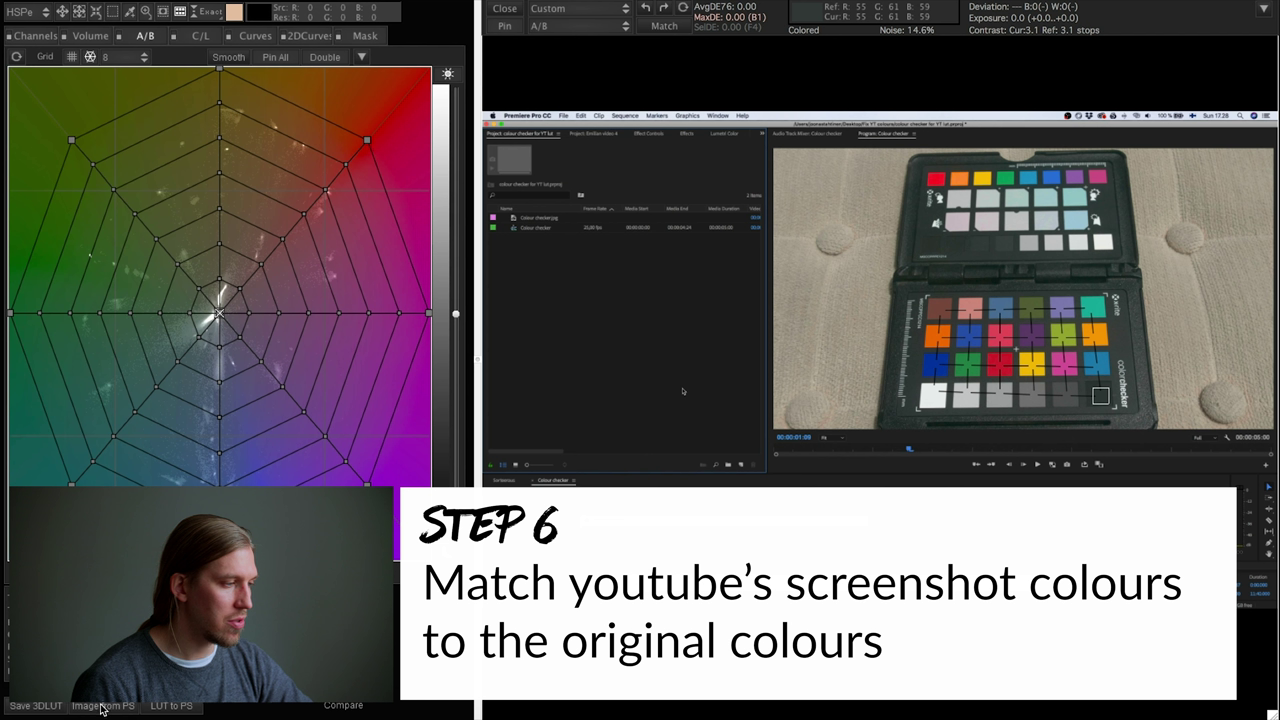
# Match the YouTube screenshot to the original at grid 32 and save LUT 'Youtube FIX Premiere Pro'.
pyautogui.click(101, 708)
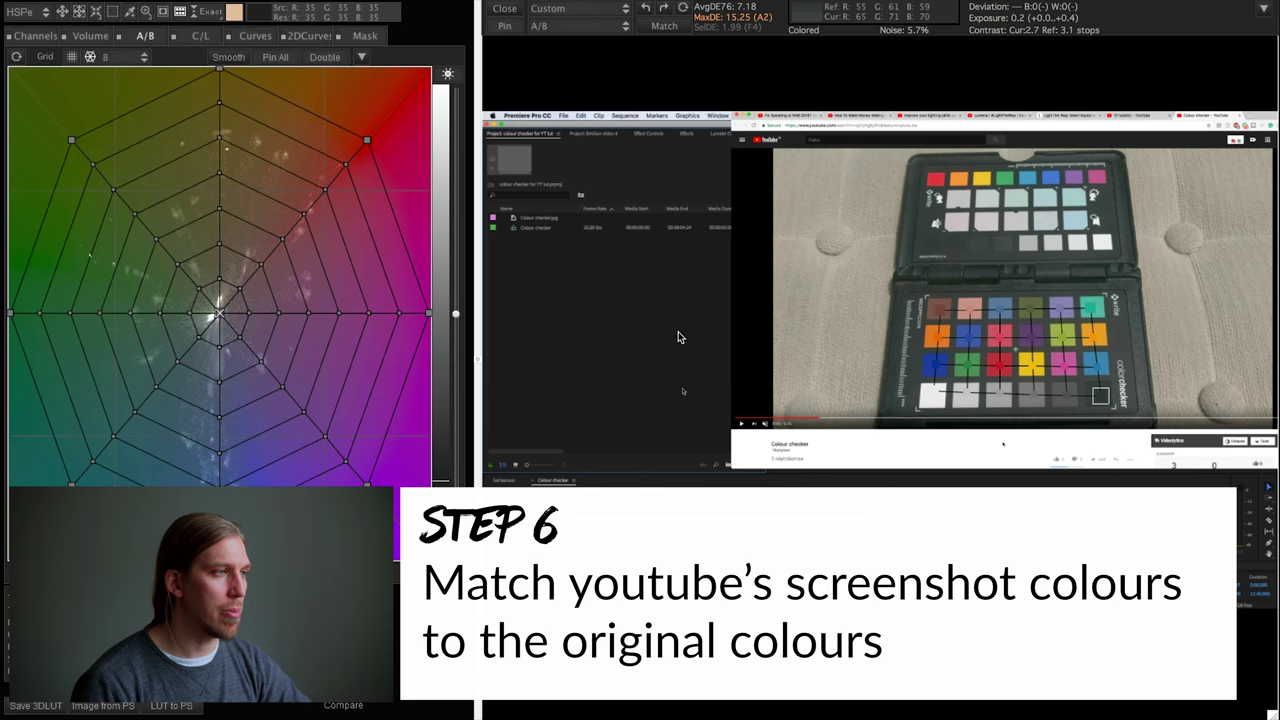
pyautogui.click(588, 30)
pyautogui.click(600, 89)
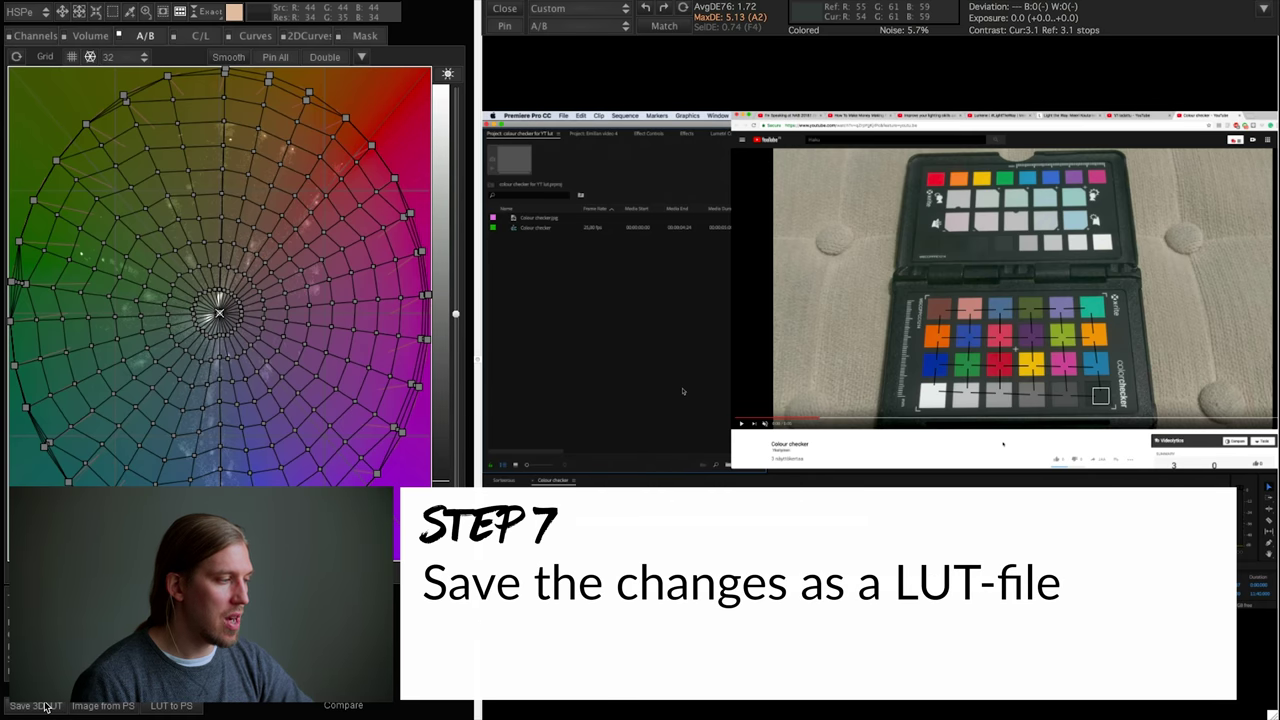
pyautogui.press('super+s')
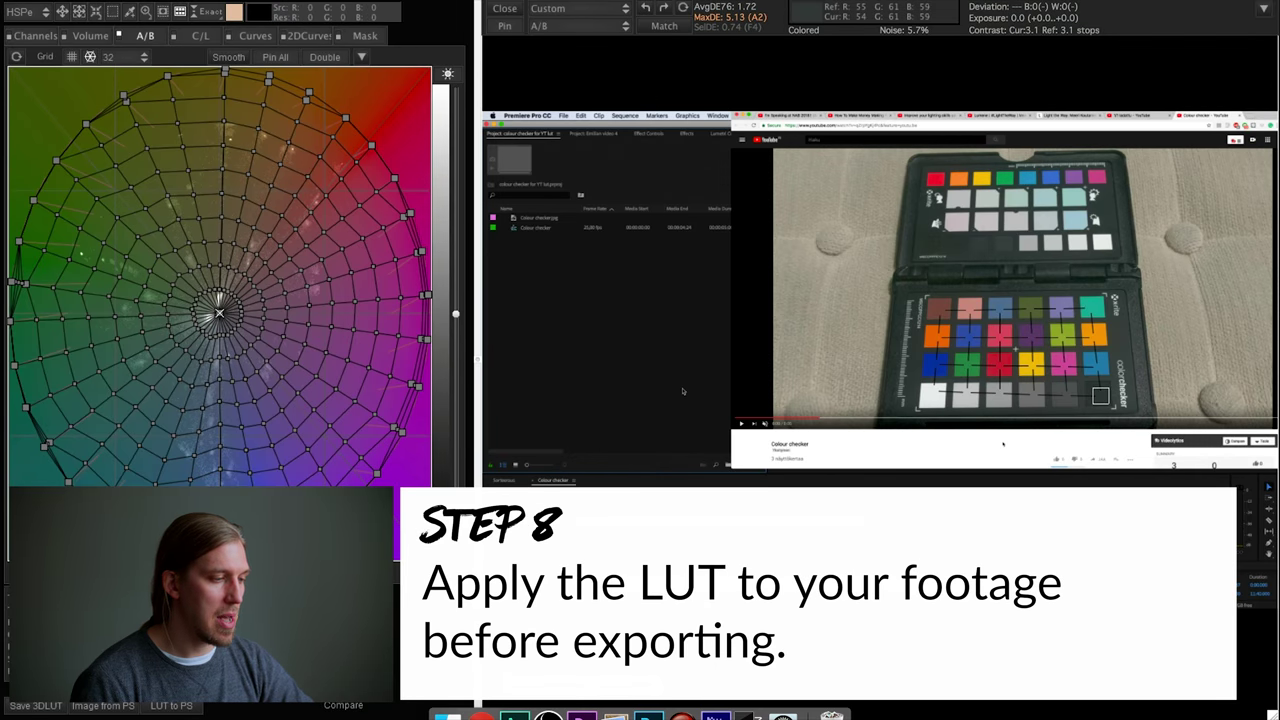
pyautogui.click(581, 714)
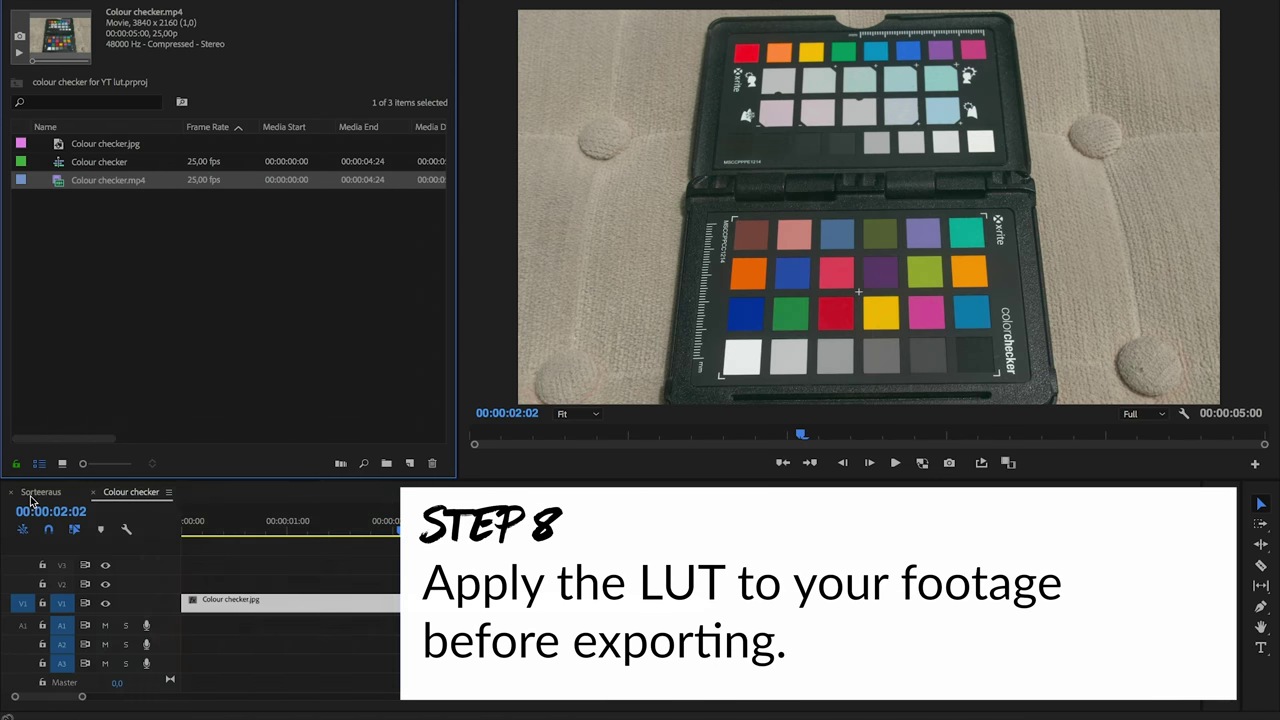
# Open the Sorteeraus sequence and save the project.
pyautogui.click(40, 492)
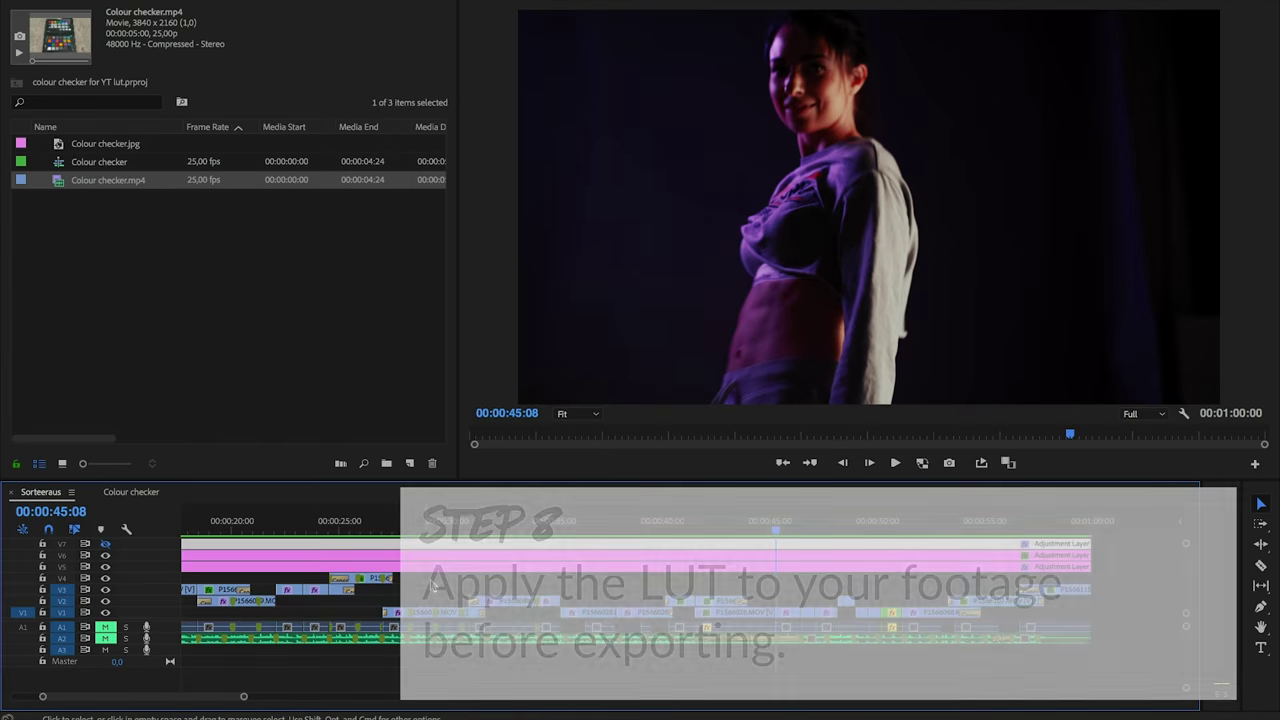
pyautogui.scroll(1, 435, 587)
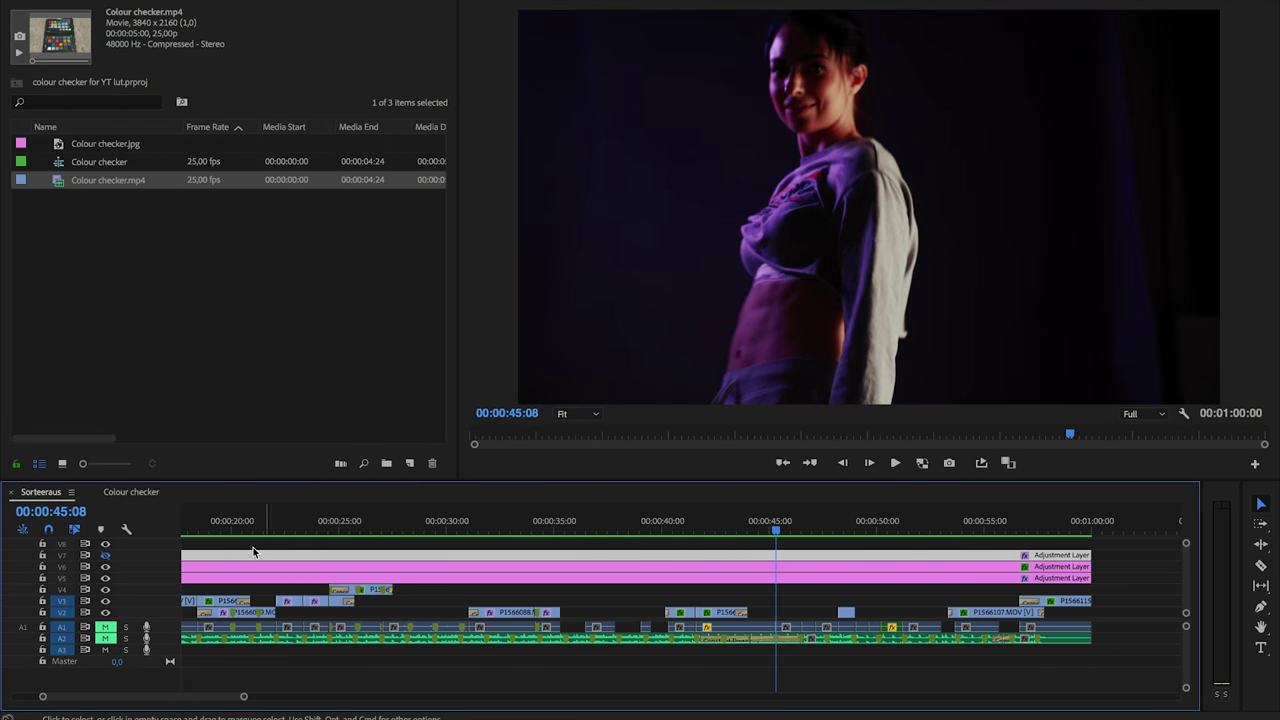
pyautogui.click(205, 549)
pyautogui.press('super+s')
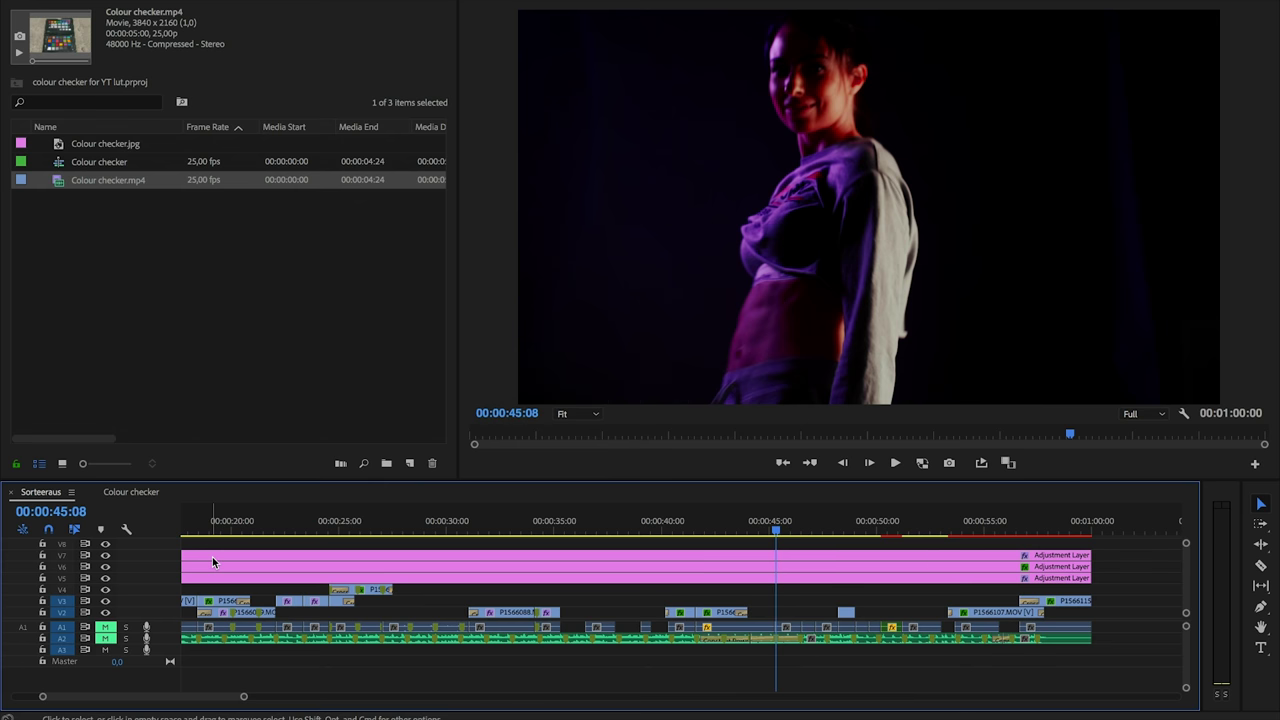
pyautogui.click(212, 556)
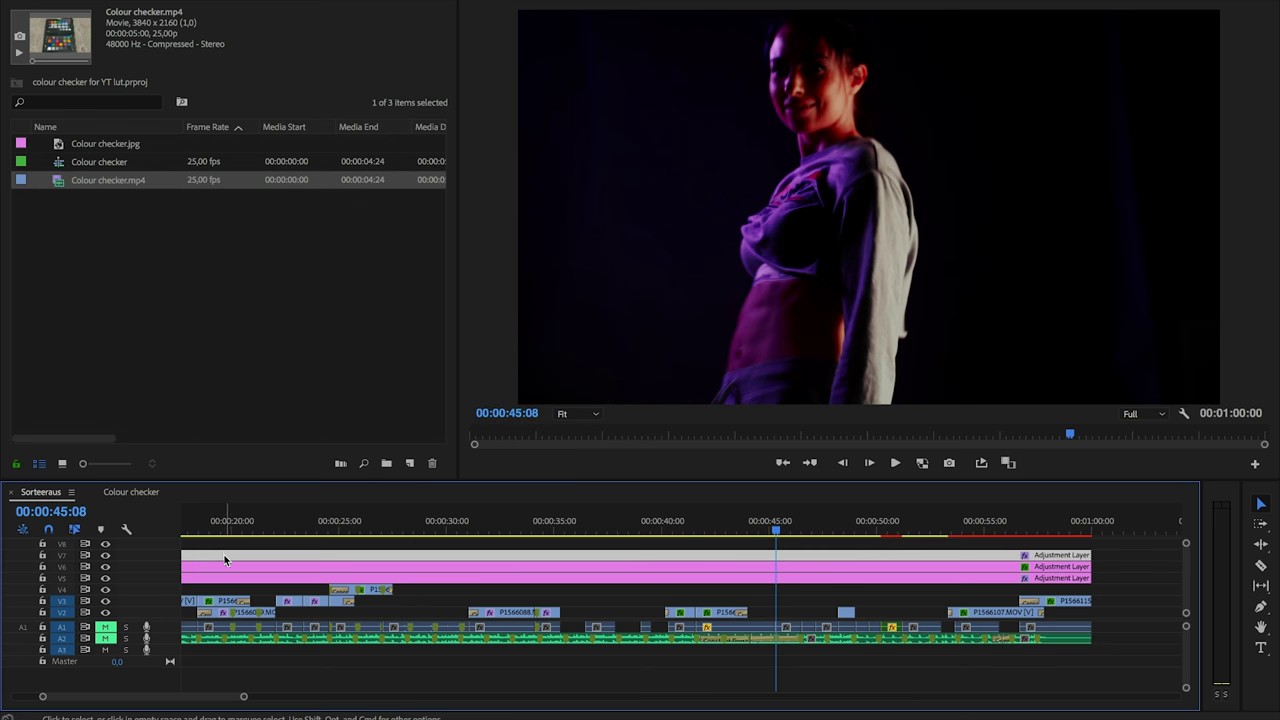
# At 00:00:42:10, compare the grade with the V7 adjustment track off and on, leaving it enabled.
pyautogui.scroll(-1, 636, 598)
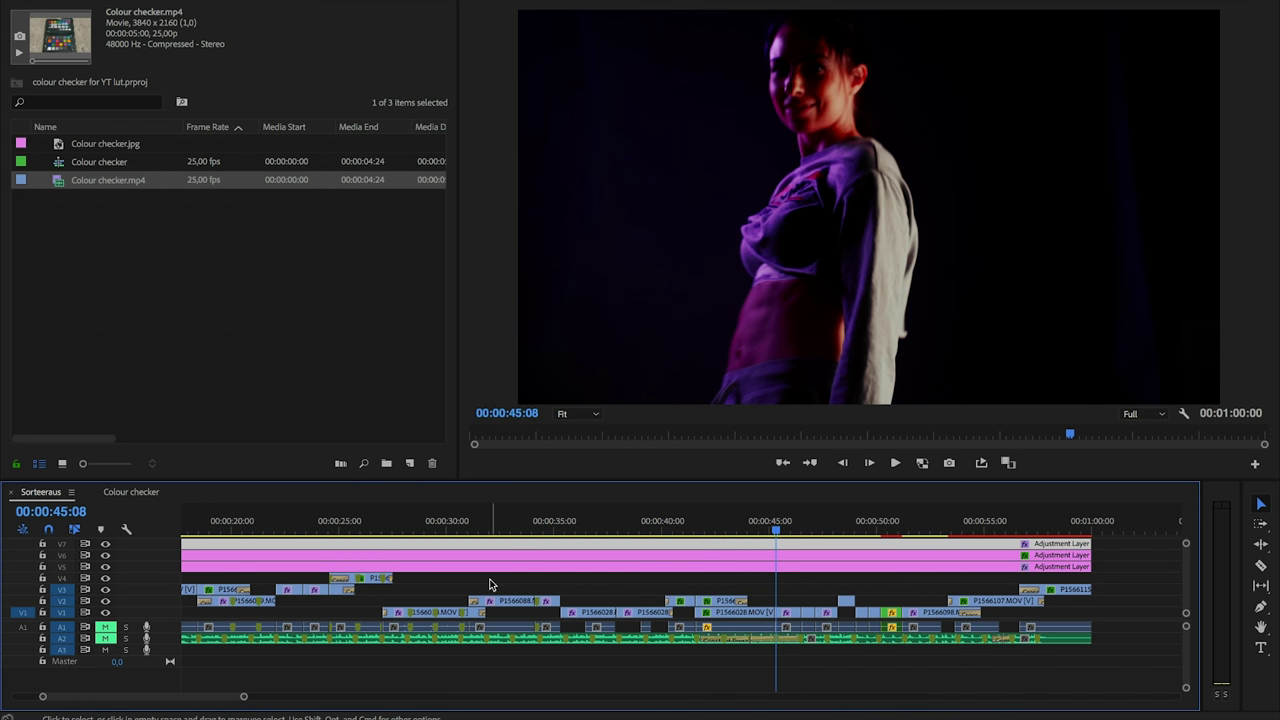
pyautogui.scroll(2, 490, 585)
pyautogui.press('Up')
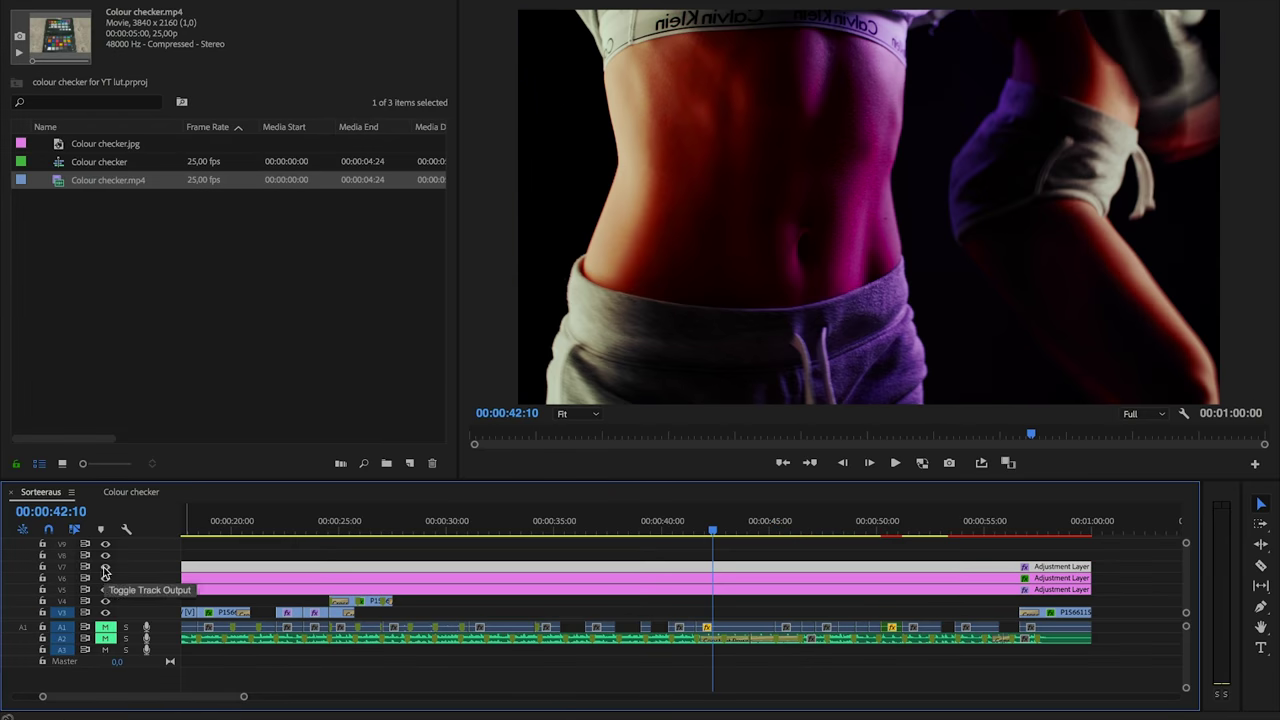
pyautogui.click(105, 570)
pyautogui.click(105, 570)
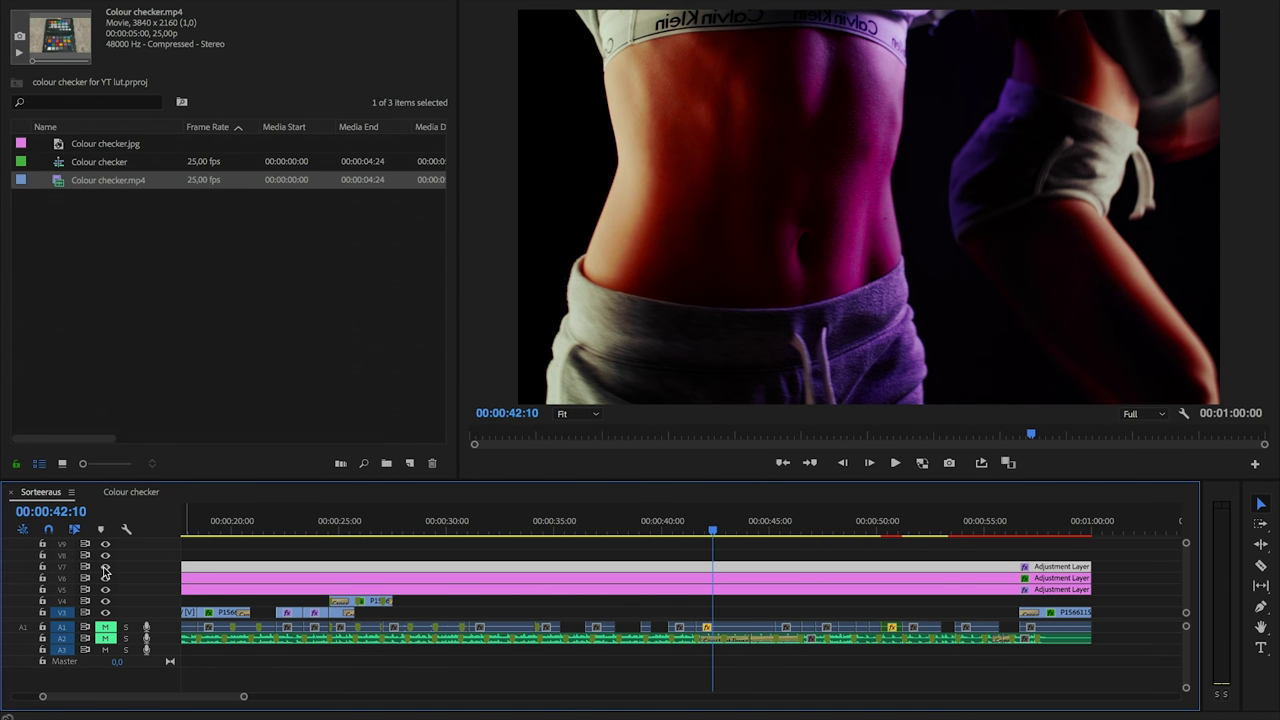
pyautogui.click(105, 570)
pyautogui.click(105, 570)
pyautogui.click(105, 570)
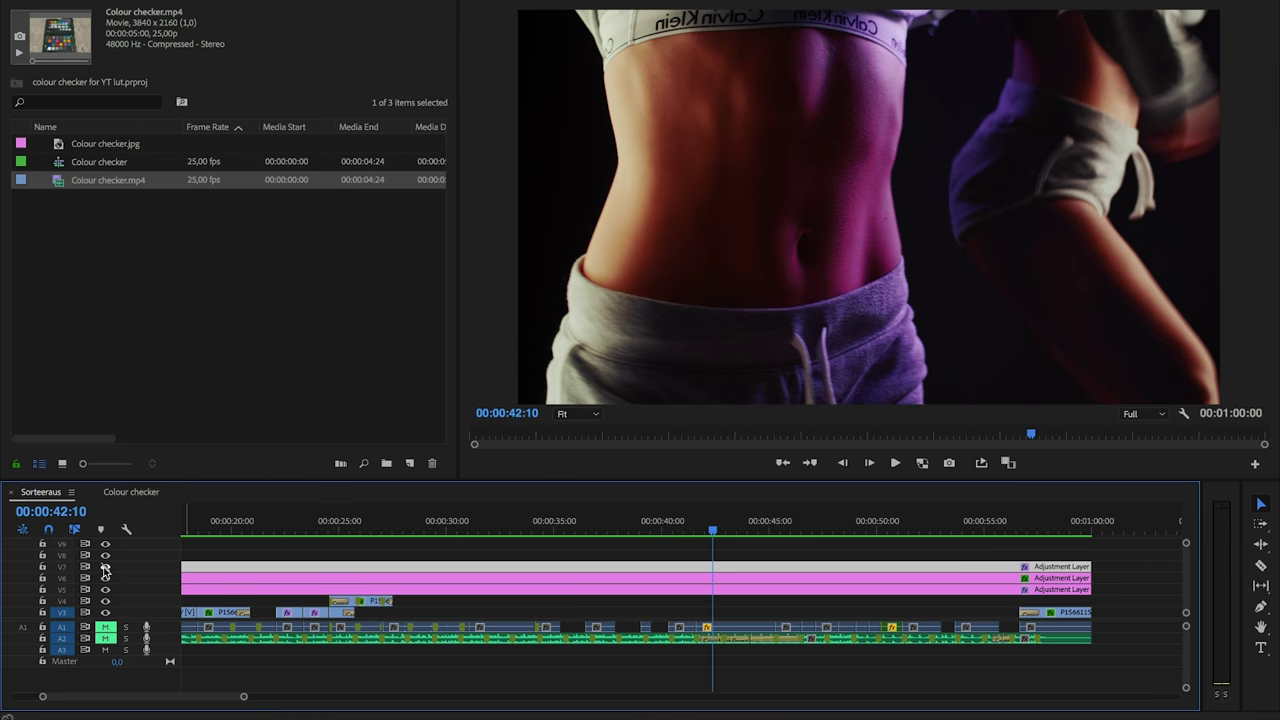
pyautogui.click(105, 570)
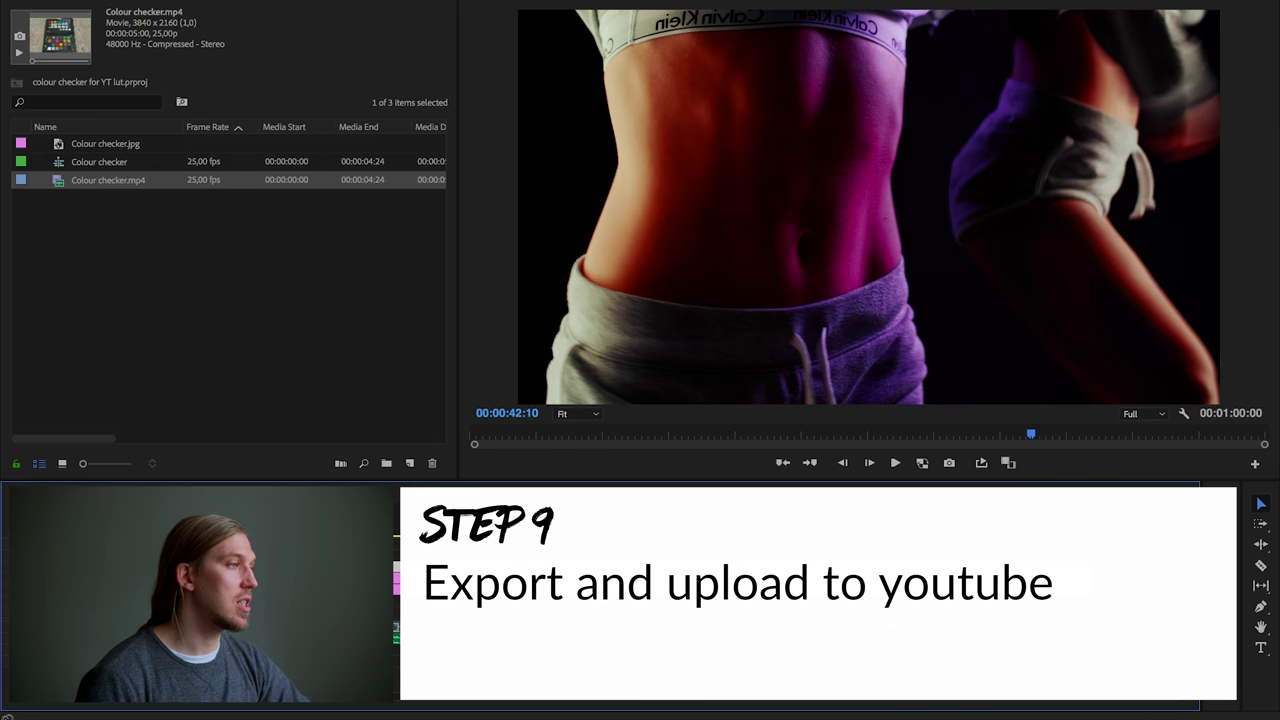
# Open the H.264 export settings for Sorteeraus.mp4 at 1920×1080.
pyautogui.click(160, 0)
pyautogui.moveTo(198, 362)
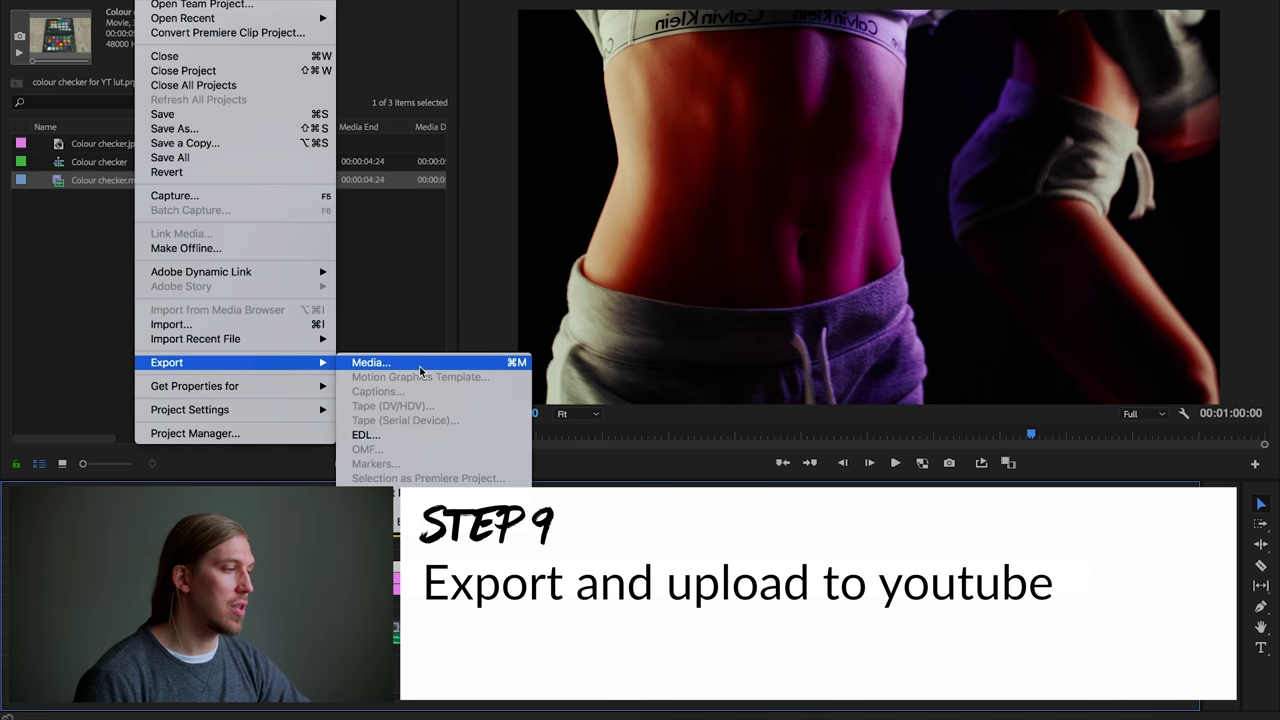
pyautogui.click(422, 363)
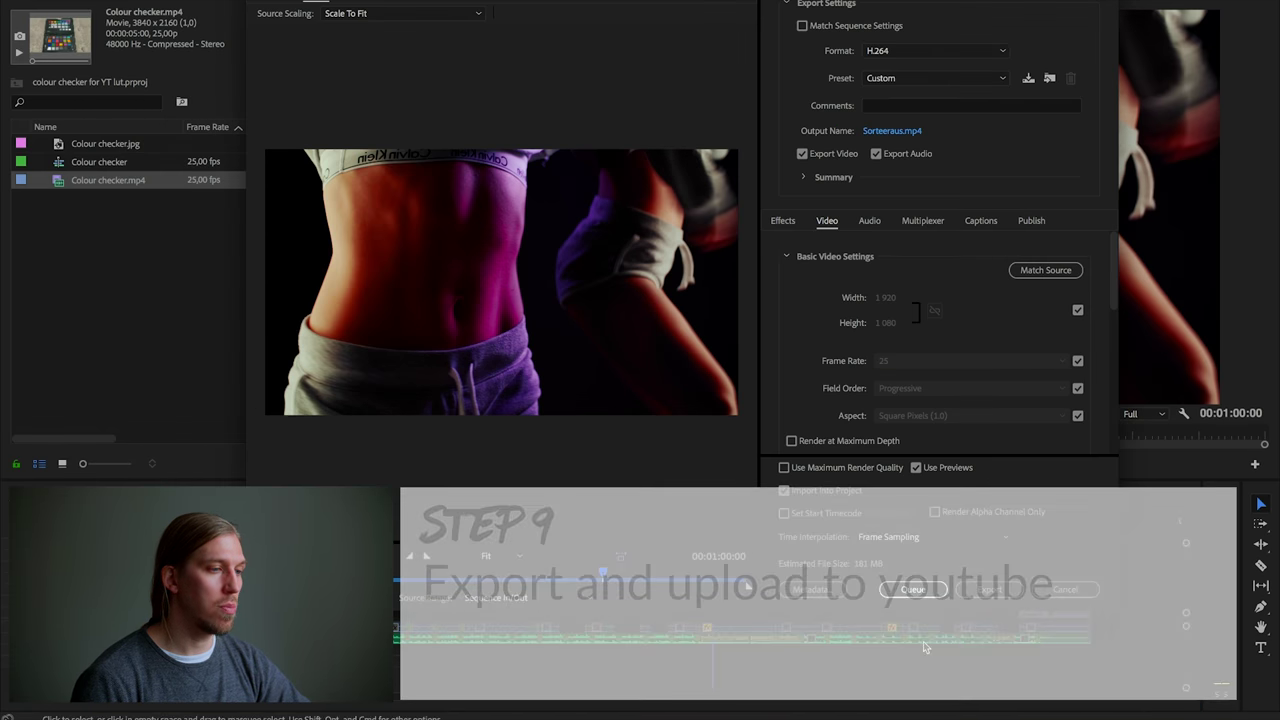